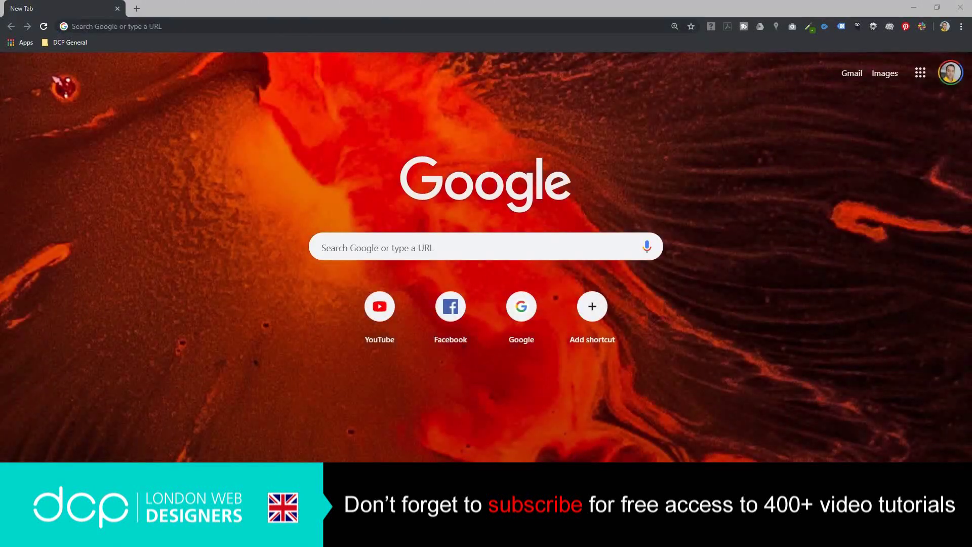
# - Load the Unsplash sunset portrait page from the pasted URL and download the image free
pyautogui.click(591, 28)
pyautogui.write('https://unsplash.com/photos/lj24Uq1sMwM')
pyautogui.press('Return')
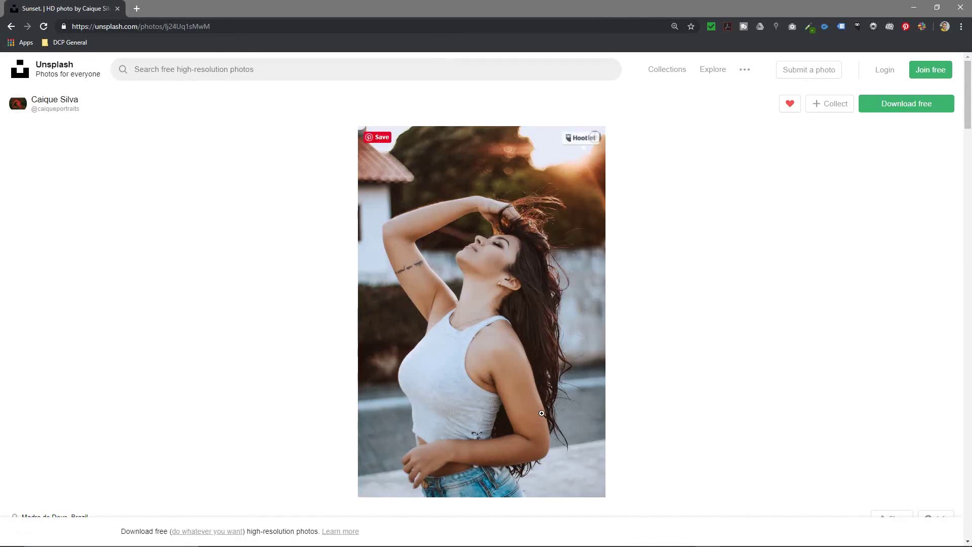
pyautogui.click(898, 105)
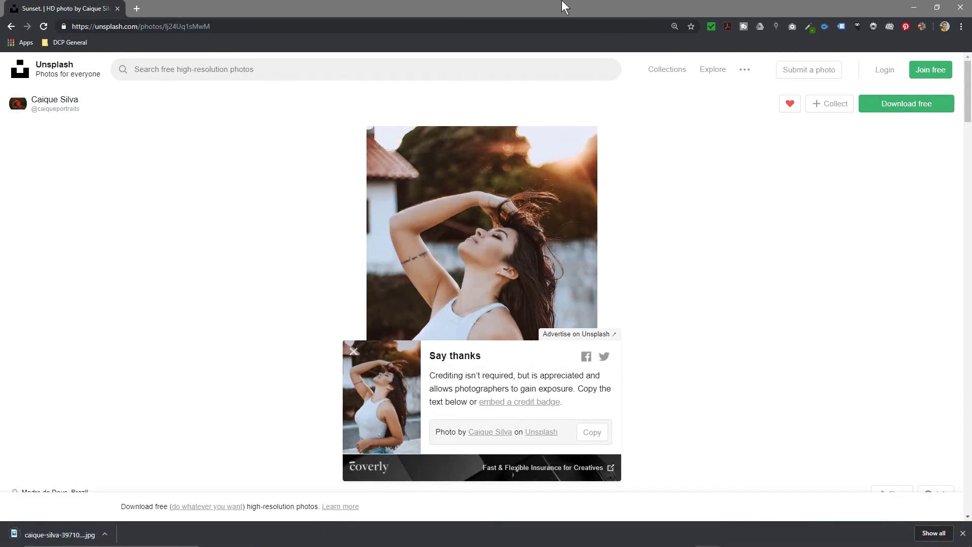
pyautogui.moveTo(559, 5); pyautogui.dragTo(324, 7)
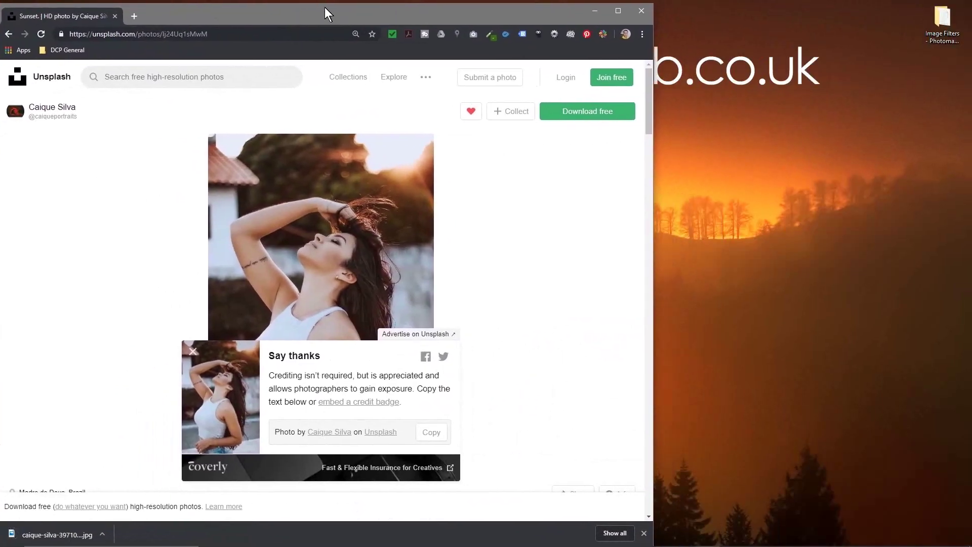
# - Move the downloaded portrait JPG into the desktop folder 'Image Filters - Photomania Tutorial'
pyautogui.doubleClick(939, 23)
pyautogui.moveTo(713, 111); pyautogui.dragTo(793, 73)
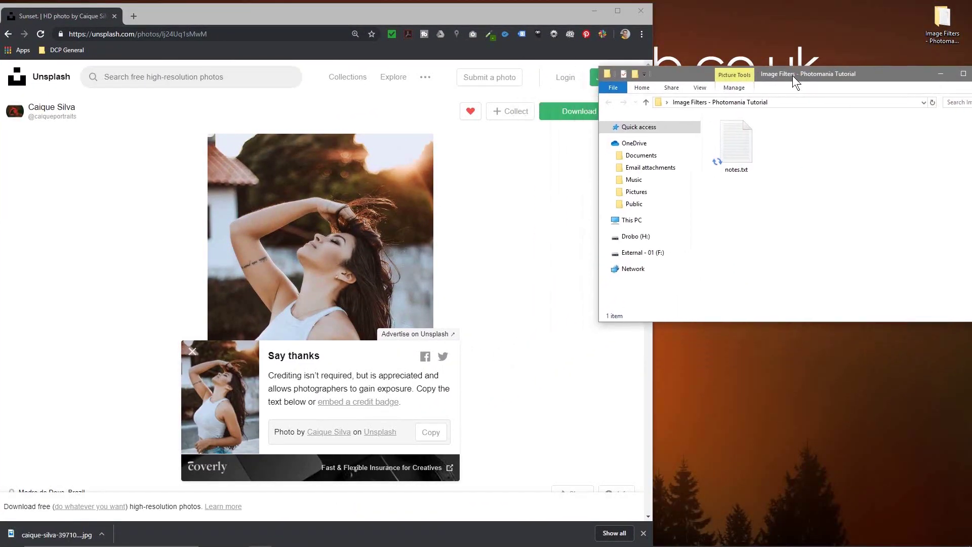
pyautogui.moveTo(70, 528); pyautogui.dragTo(801, 211)
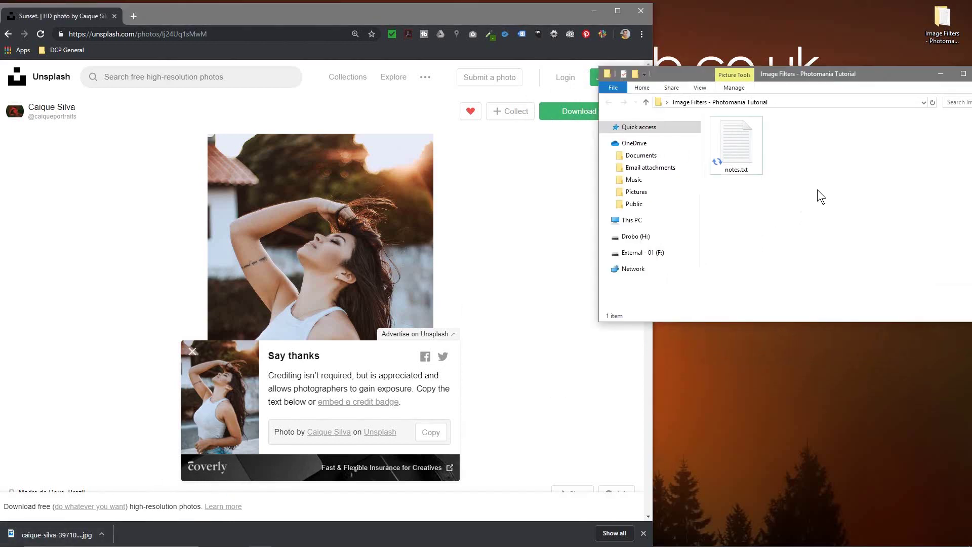
pyautogui.doubleClick(187, 14)
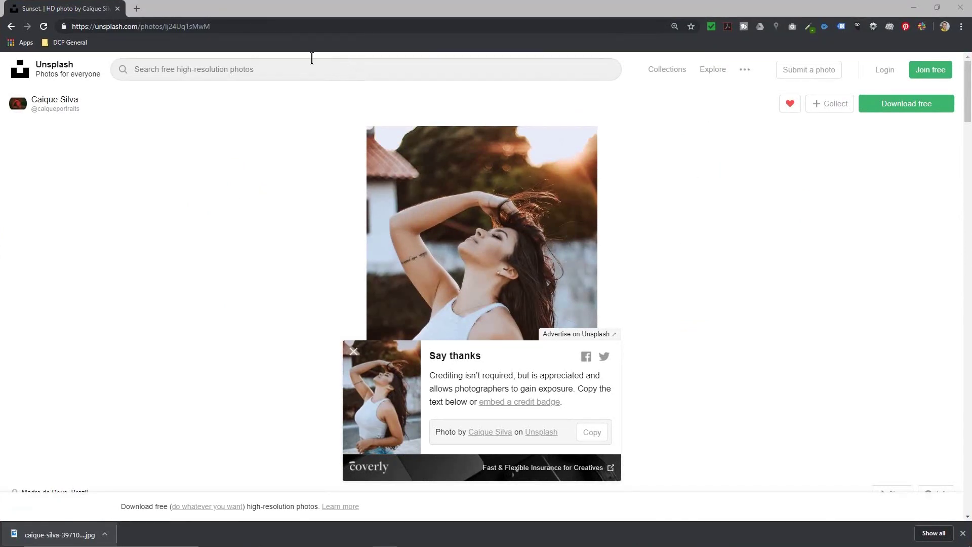
# - Go to photomania.net, start creating effects, and upload the downloaded portrait JPG
pyautogui.click(291, 26)
pyautogui.write('photomania.net/')
pyautogui.press('Return')
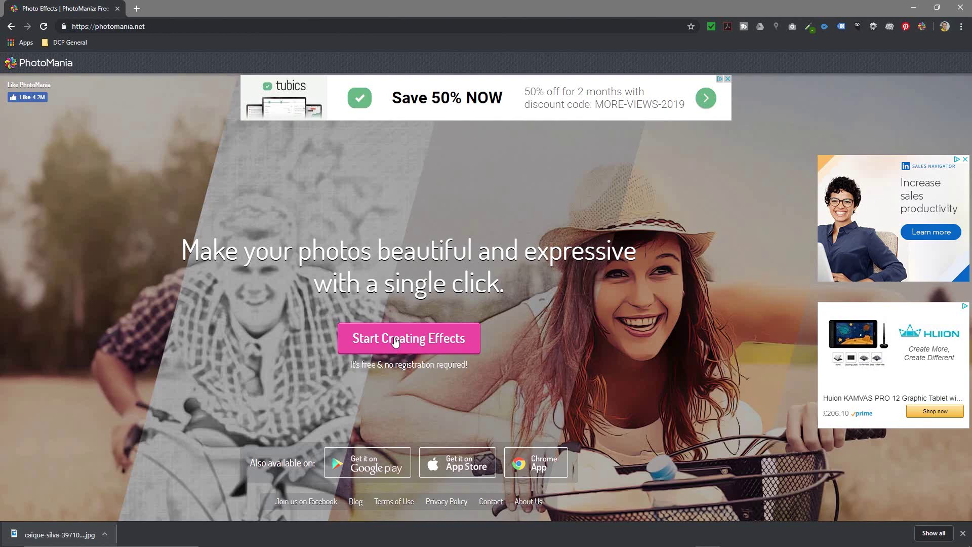
pyautogui.click(395, 343)
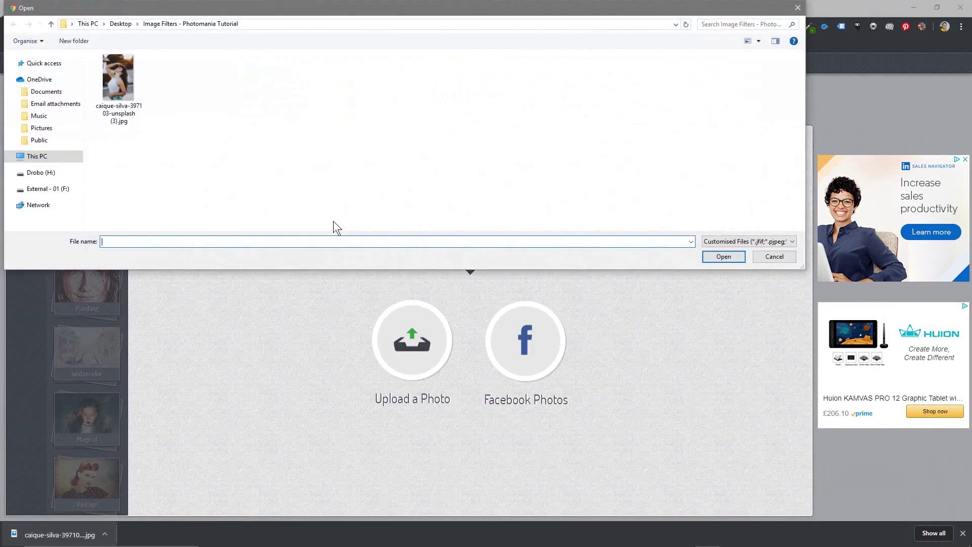
pyautogui.click(129, 81)
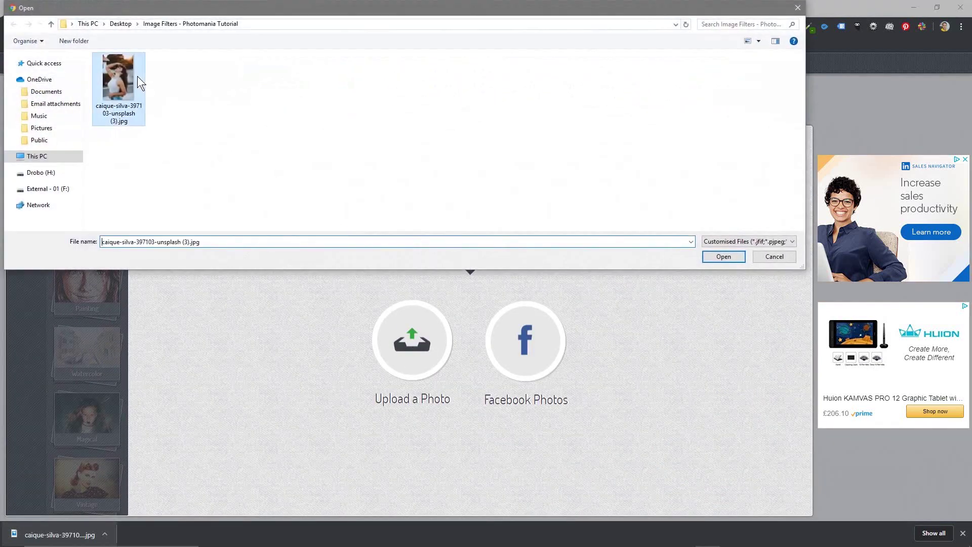
pyautogui.click(733, 256)
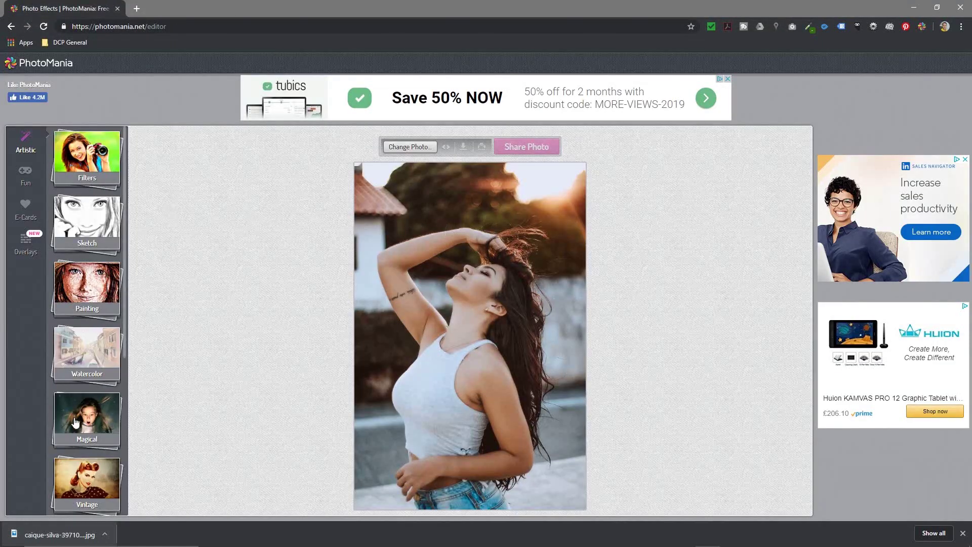
# - Apply the Movie filter from Artistic > Filters and remove the PhotoMania watermark
pyautogui.scroll(-5, 88, 354)
pyautogui.scroll(5, 88, 358)
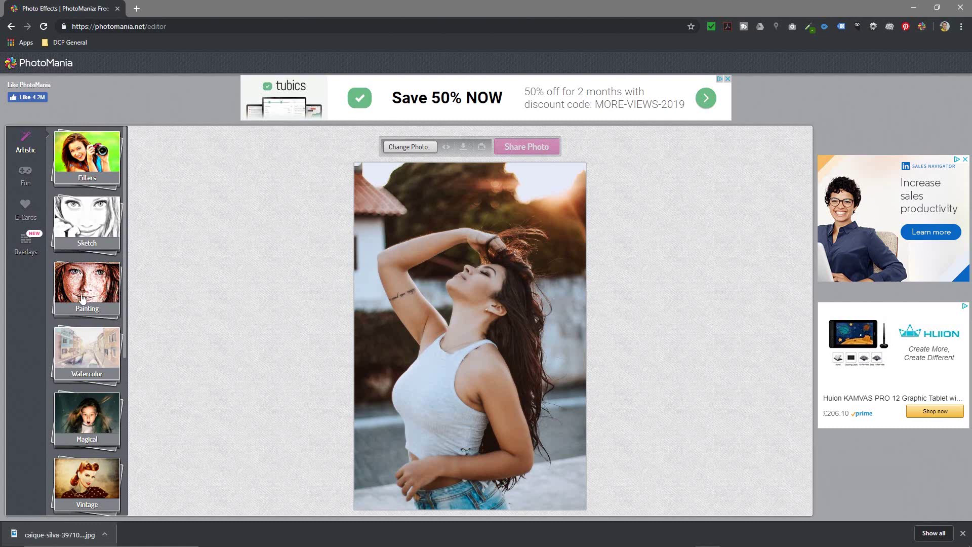
pyautogui.scroll(-5, 93, 339)
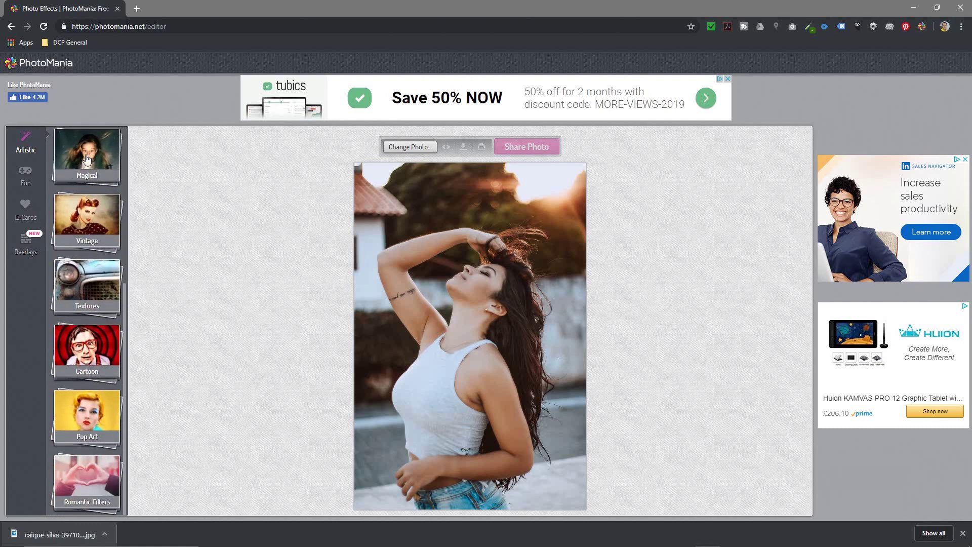
pyautogui.scroll(4, 100, 405)
pyautogui.scroll(1, 100, 405)
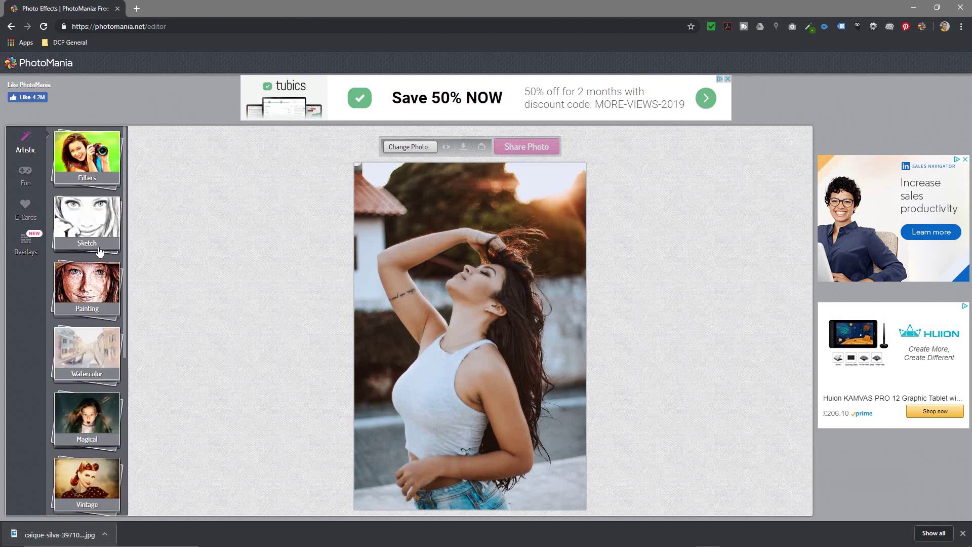
pyautogui.click(962, 533)
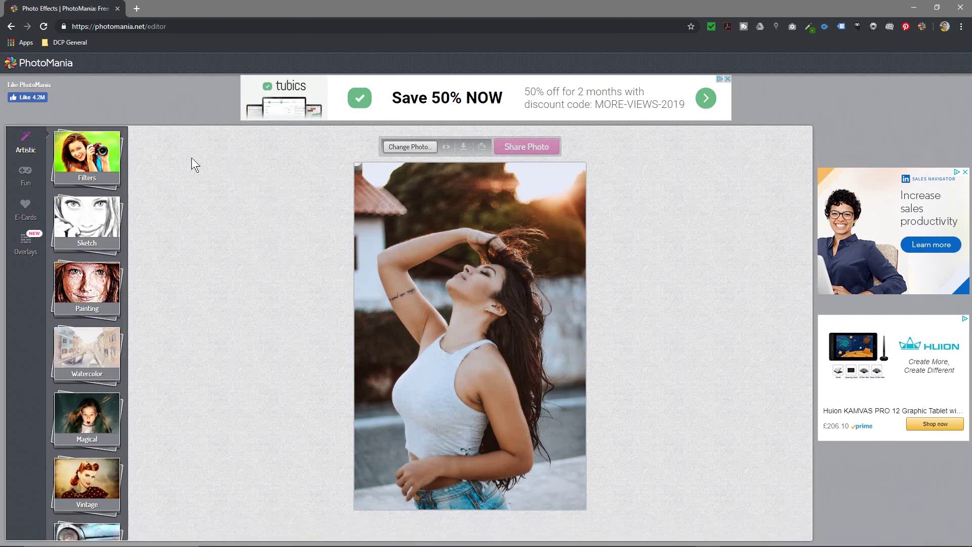
pyautogui.click(86, 164)
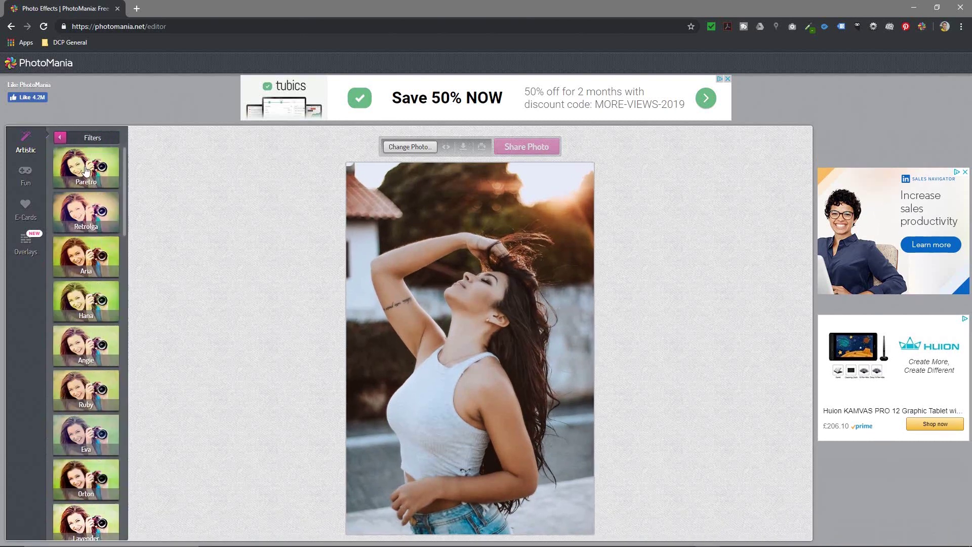
pyautogui.scroll(-20, 98, 324)
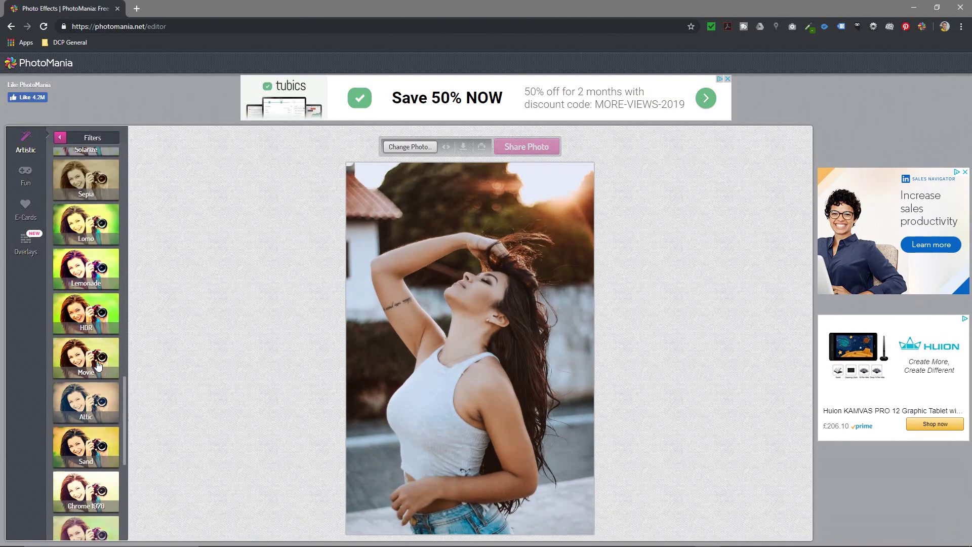
pyautogui.click(79, 354)
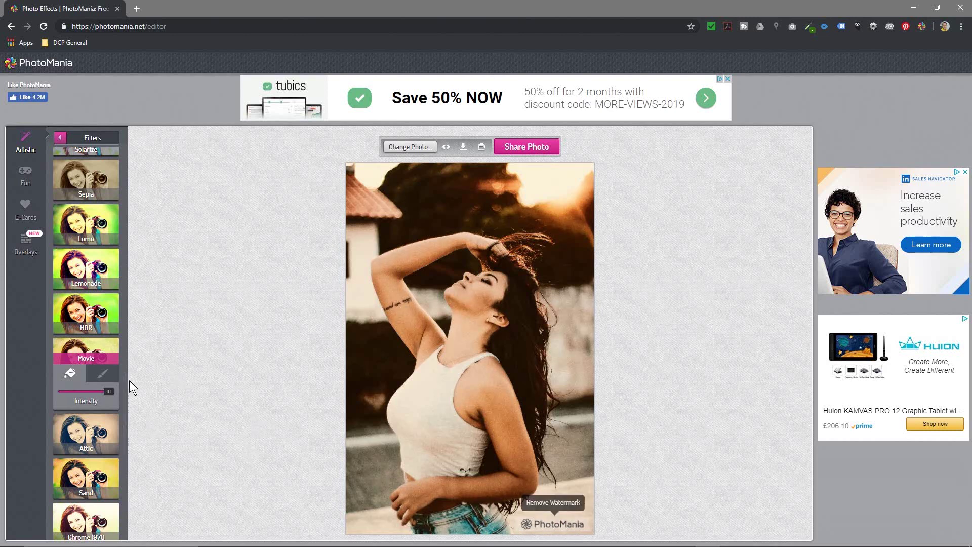
pyautogui.click(556, 502)
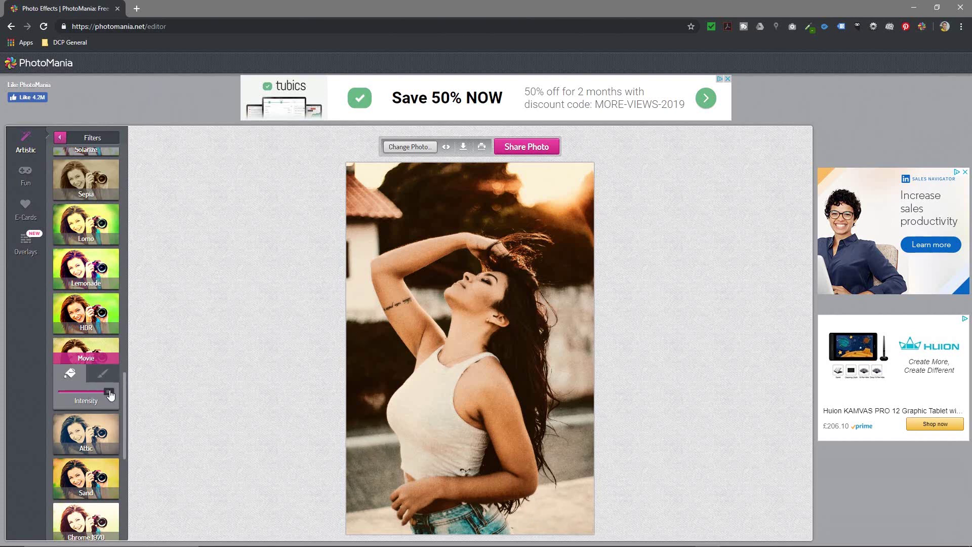
# - Drop Movie intensity, brush it onto the white tank top, then lower brush strength and enable Eraser
pyautogui.moveTo(110, 393); pyautogui.dragTo(64, 400)
pyautogui.click(103, 376)
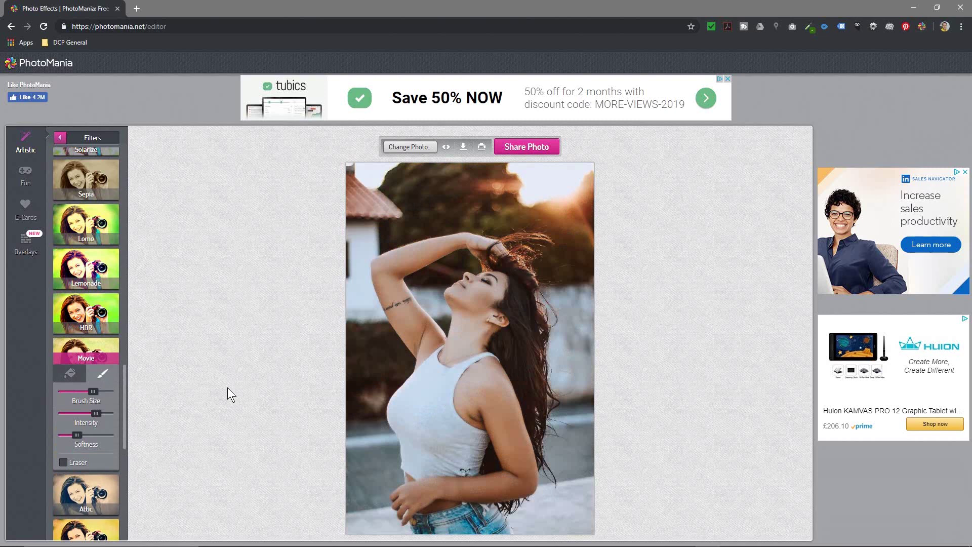
pyautogui.moveTo(430, 353)
pyautogui.mouseDown()
pyautogui.moveTo(475, 365)
pyautogui.moveTo(420, 365)
pyautogui.moveTo(455, 476)
pyautogui.moveTo(471, 303)
pyautogui.moveTo(532, 294)
pyautogui.moveTo(559, 329)
pyautogui.moveTo(560, 443)
pyautogui.moveTo(536, 516)
pyautogui.moveTo(599, 433)
pyautogui.moveTo(575, 195)
pyautogui.moveTo(428, 171)
pyautogui.moveTo(342, 336)
pyautogui.moveTo(382, 493)
pyautogui.moveTo(358, 354)
pyautogui.moveTo(363, 260)
pyautogui.moveTo(474, 280)
pyautogui.moveTo(260, 322)
pyautogui.mouseUp()
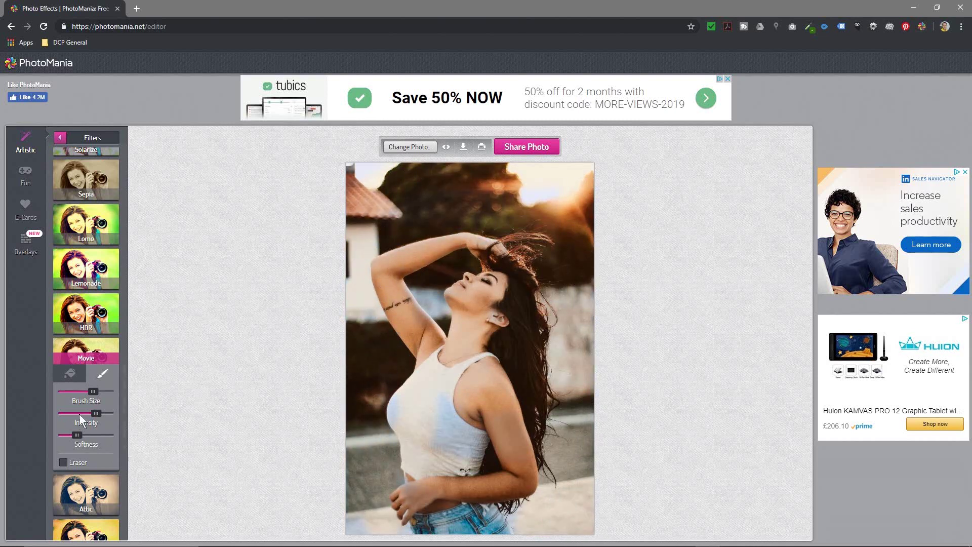
pyautogui.moveTo(96, 414)
pyautogui.mouseDown()
pyautogui.moveTo(81, 414)
pyautogui.moveTo(80, 436)
pyautogui.moveTo(89, 438)
pyautogui.mouseUp()
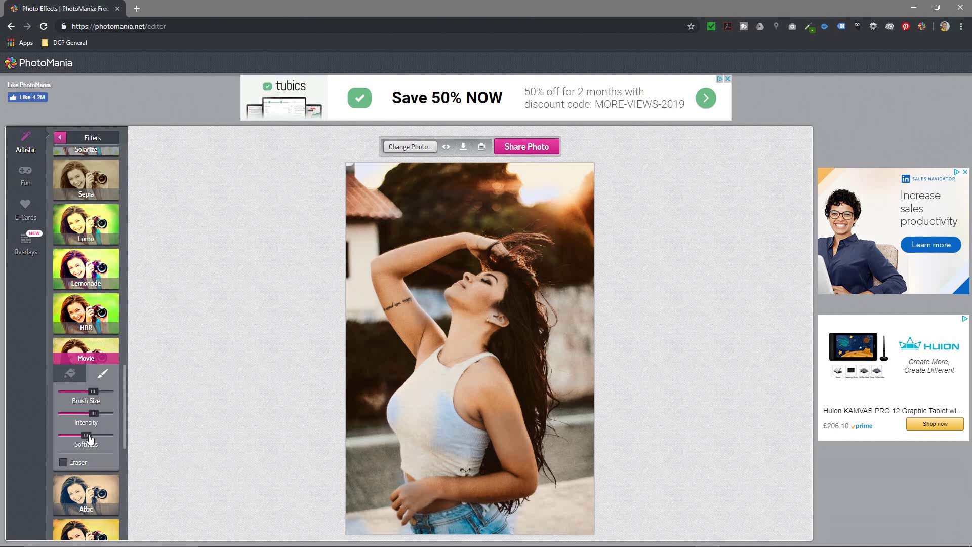
pyautogui.click(64, 462)
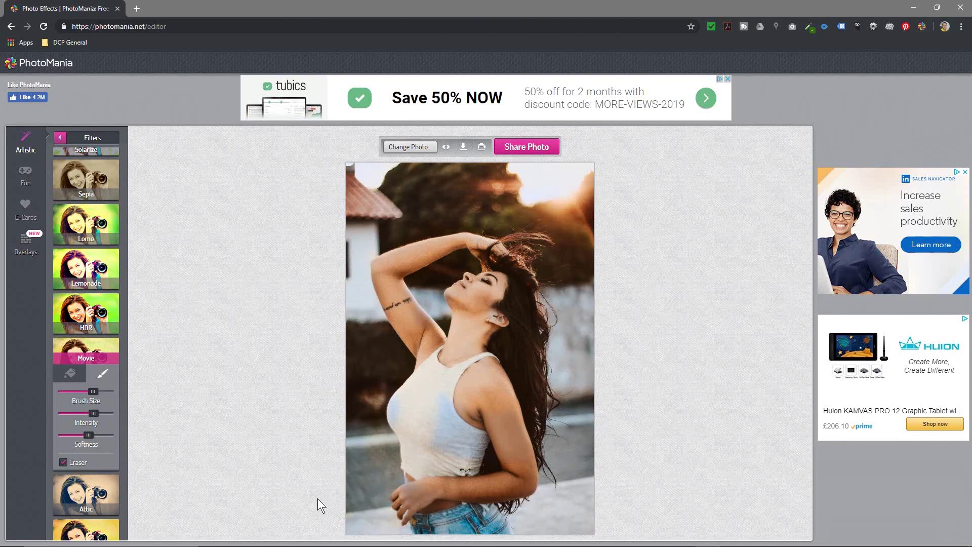
# - Discard the brushed Movie edits and turn the Movie filter's intensity down to zero
pyautogui.click(65, 377)
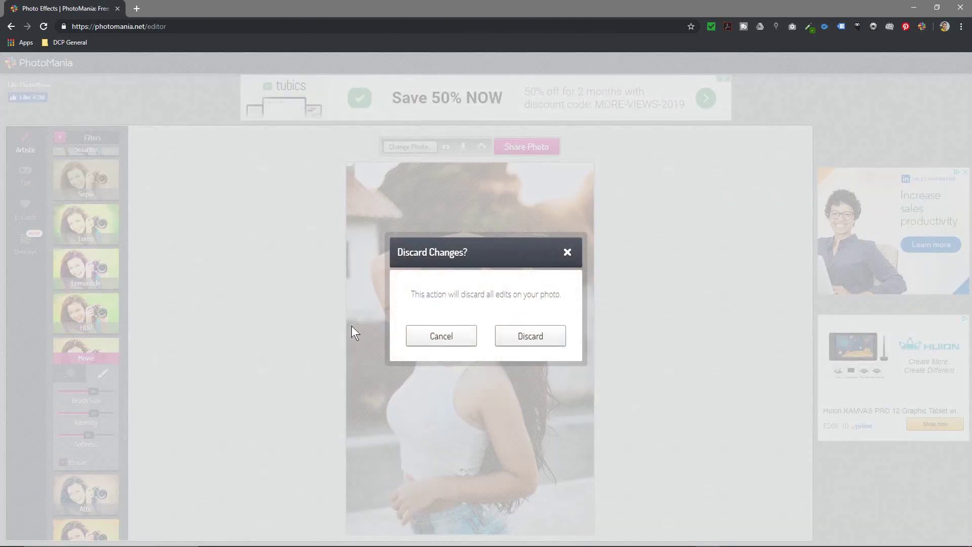
pyautogui.click(424, 346)
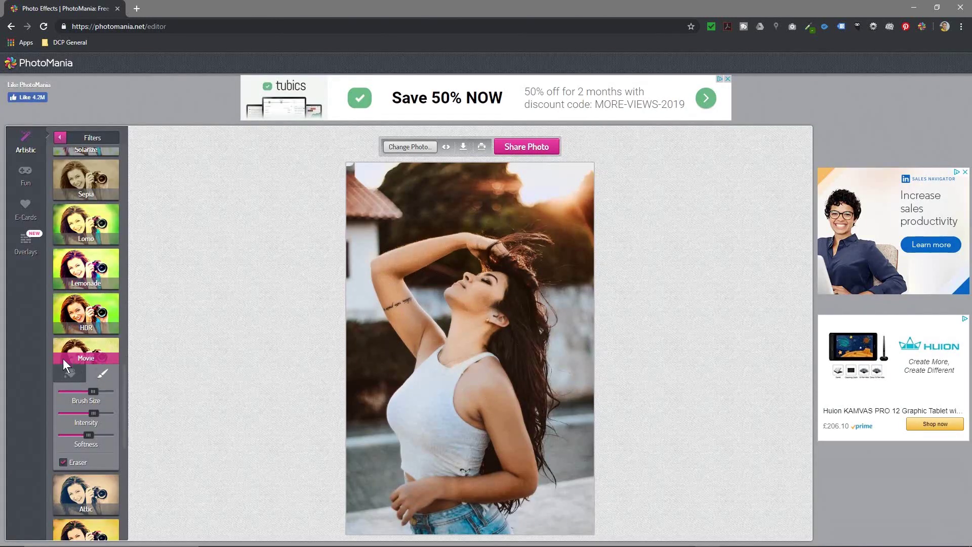
pyautogui.click(68, 376)
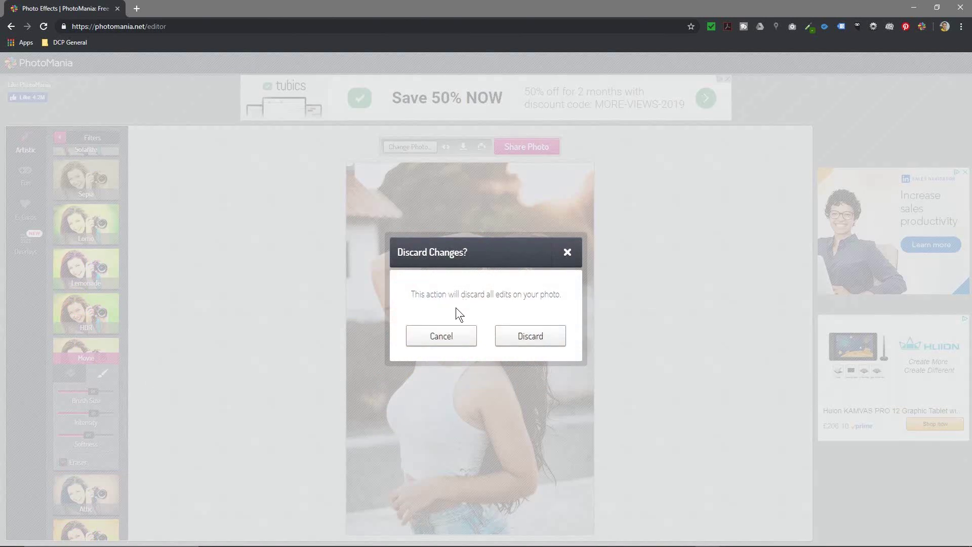
pyautogui.click(536, 343)
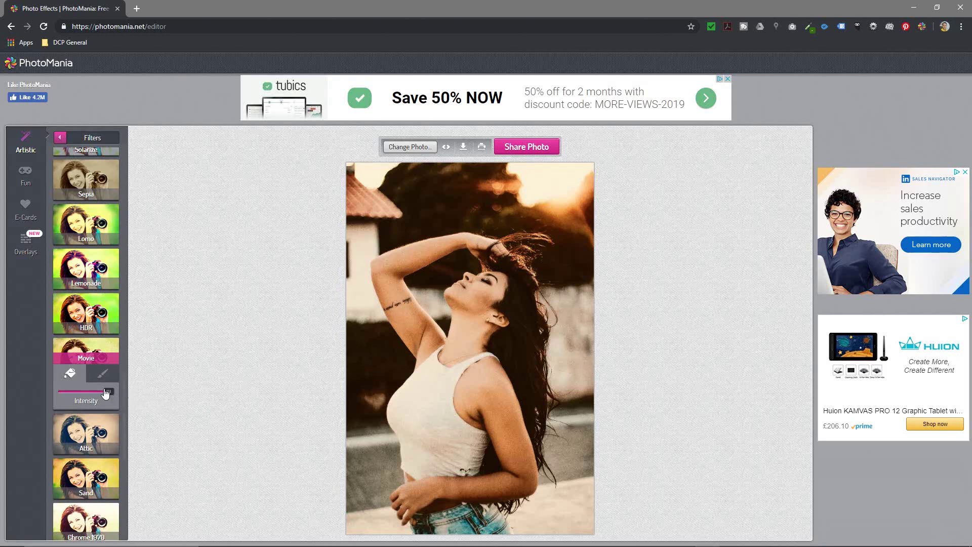
pyautogui.moveTo(105, 393); pyautogui.dragTo(51, 391)
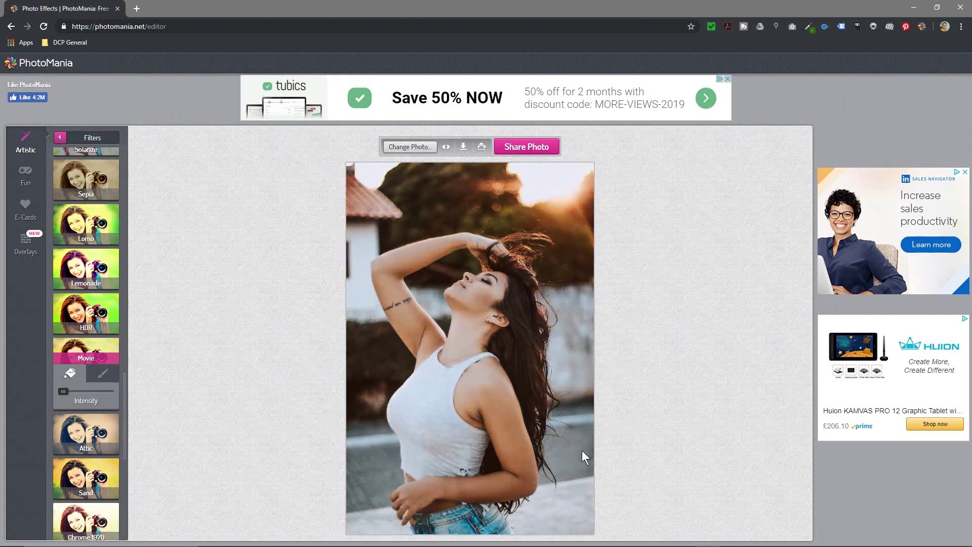
# - Try the Lomo filter, leave its intensity at minimum, and return to the Artistic categories
pyautogui.click(99, 222)
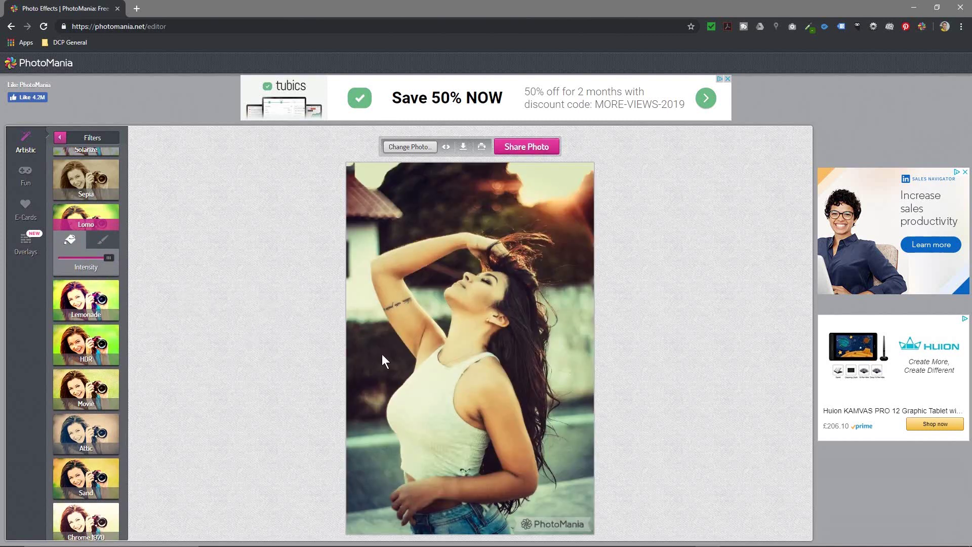
pyautogui.moveTo(108, 259); pyautogui.dragTo(53, 264)
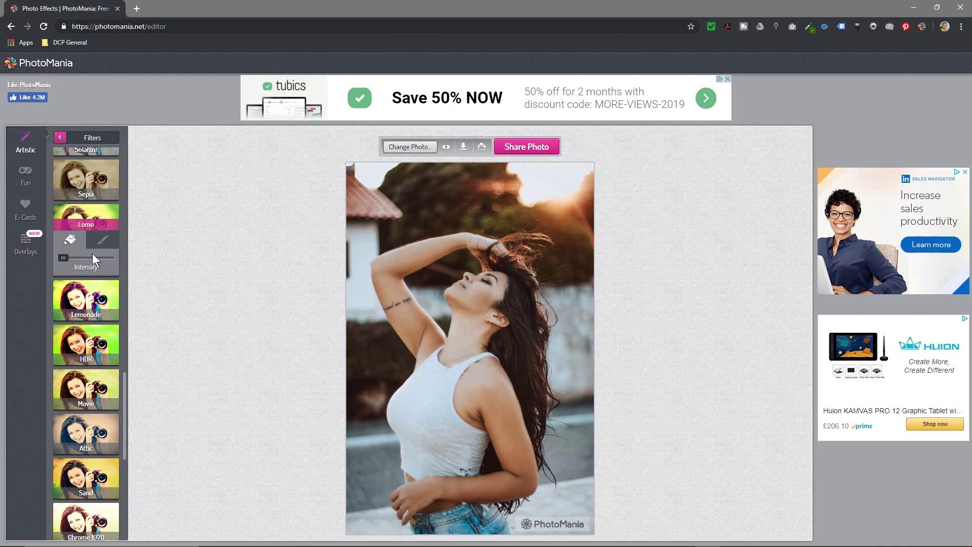
pyautogui.moveTo(71, 257); pyautogui.dragTo(53, 259)
pyautogui.click(60, 137)
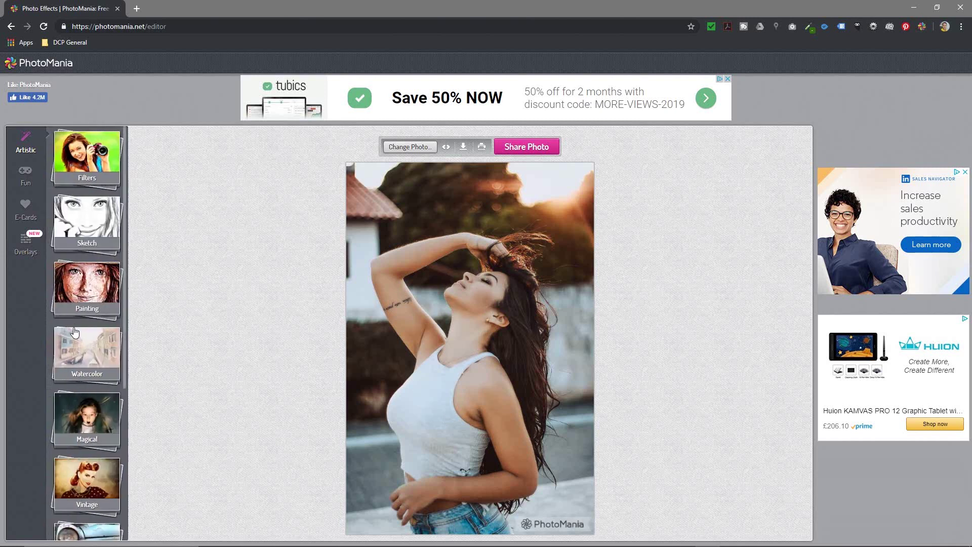
# - Apply the Magical > Galaxy effect at reduced intensity in brush mode with a larger brush
pyautogui.scroll(-5, 86, 322)
pyautogui.scroll(4, 86, 354)
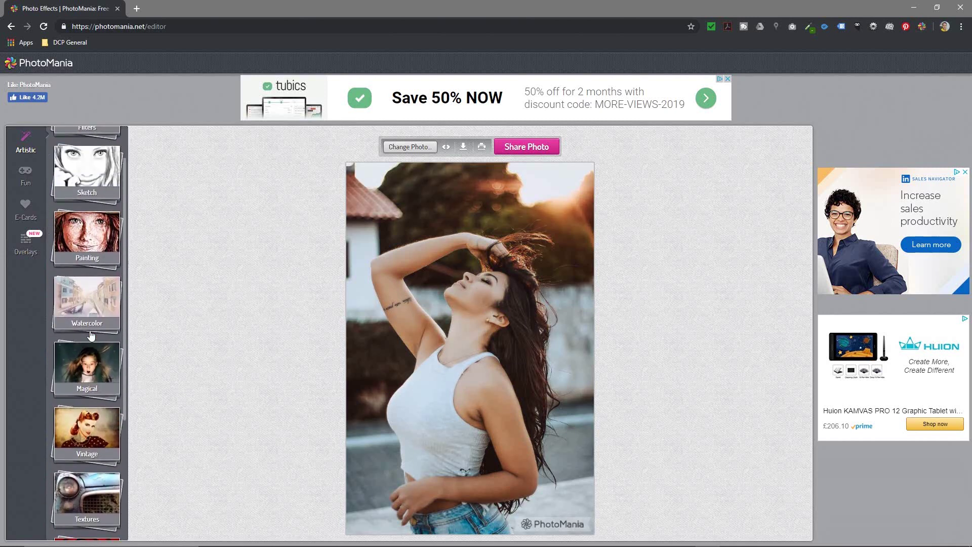
pyautogui.click(88, 367)
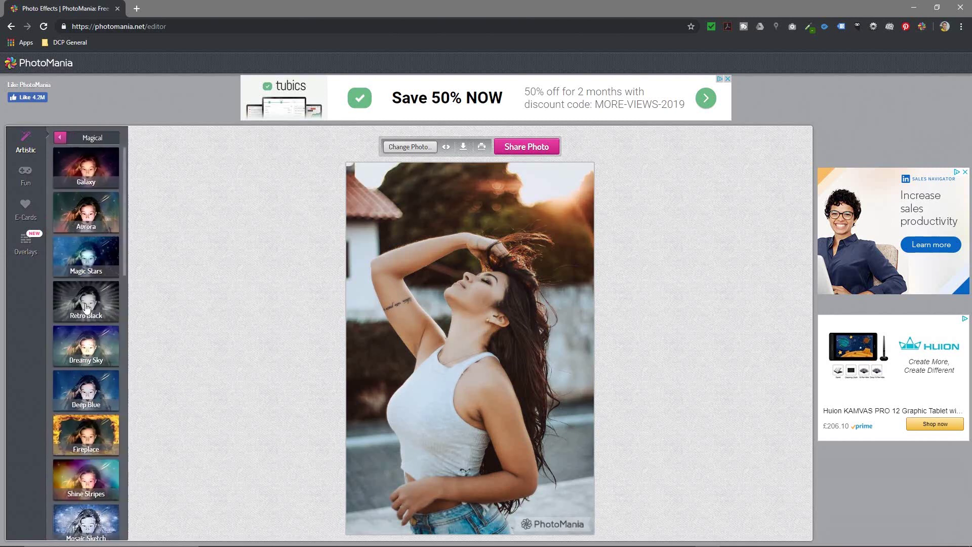
pyautogui.click(86, 161)
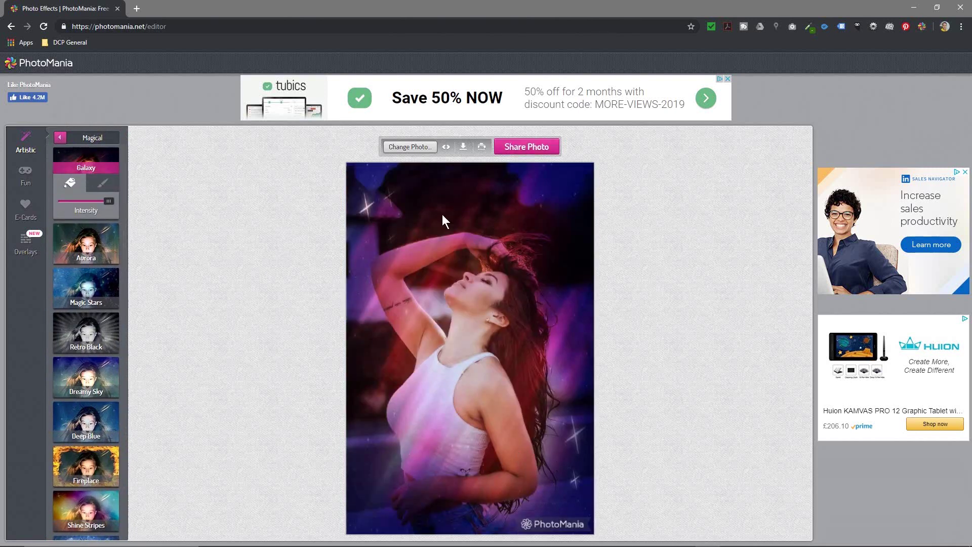
pyautogui.moveTo(109, 201); pyautogui.dragTo(85, 209)
pyautogui.click(116, 187)
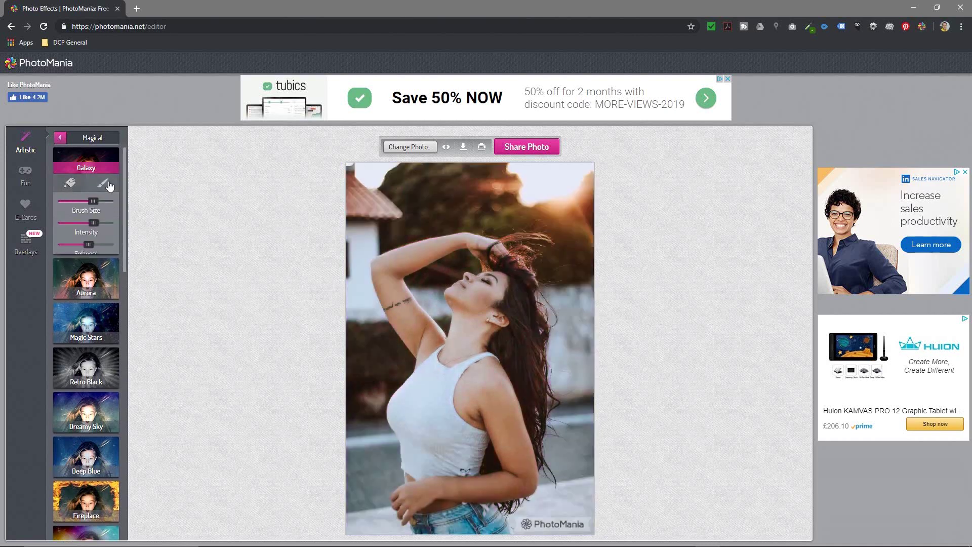
pyautogui.moveTo(97, 205); pyautogui.dragTo(110, 205)
# - Paint the galaxy glow over the upper background and left side, then erase it from arm and top
pyautogui.moveTo(470, 222)
pyautogui.mouseDown()
pyautogui.moveTo(392, 229)
pyautogui.moveTo(513, 223)
pyautogui.moveTo(409, 185)
pyautogui.moveTo(547, 181)
pyautogui.moveTo(576, 263)
pyautogui.moveTo(593, 192)
pyautogui.moveTo(585, 198)
pyautogui.moveTo(573, 391)
pyautogui.moveTo(578, 525)
pyautogui.moveTo(566, 495)
pyautogui.moveTo(554, 523)
pyautogui.moveTo(541, 517)
pyautogui.moveTo(582, 459)
pyautogui.moveTo(539, 299)
pyautogui.mouseUp()
pyautogui.moveTo(367, 207)
pyautogui.mouseDown()
pyautogui.moveTo(365, 179)
pyautogui.moveTo(331, 278)
pyautogui.moveTo(338, 303)
pyautogui.moveTo(381, 358)
pyautogui.moveTo(351, 387)
pyautogui.moveTo(361, 404)
pyautogui.moveTo(352, 445)
pyautogui.moveTo(384, 453)
pyautogui.moveTo(372, 539)
pyautogui.mouseUp()
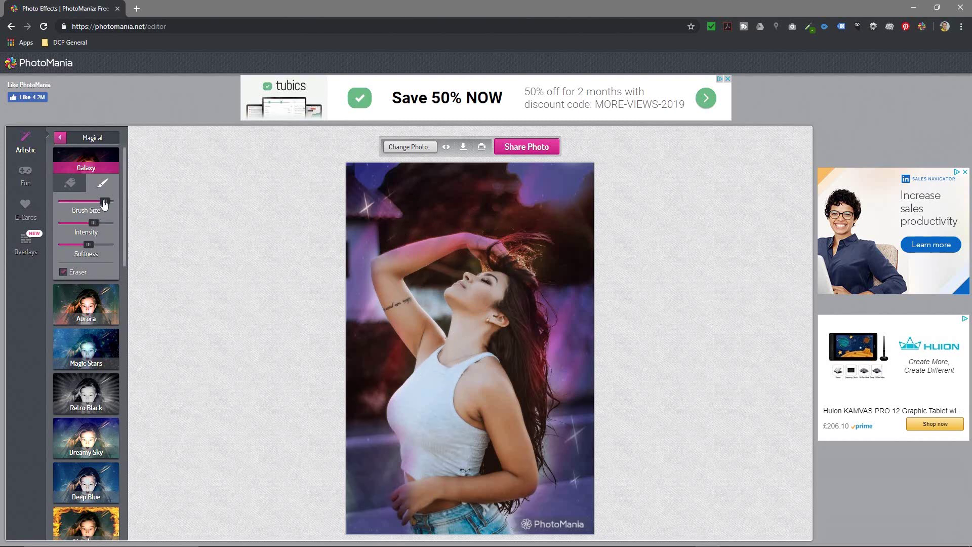
pyautogui.moveTo(104, 203); pyautogui.dragTo(81, 201)
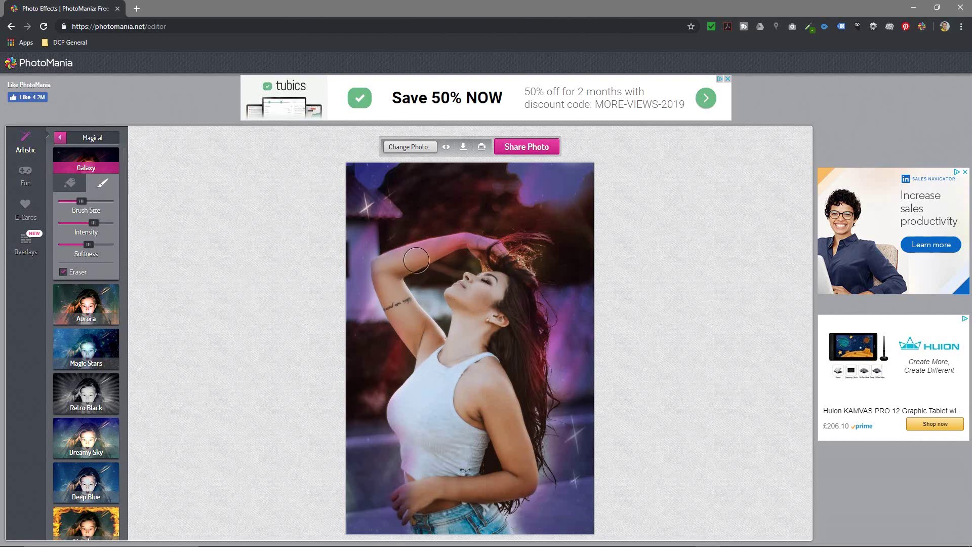
pyautogui.moveTo(416, 260)
pyautogui.mouseDown()
pyautogui.moveTo(476, 247)
pyautogui.moveTo(508, 278)
pyautogui.mouseUp()
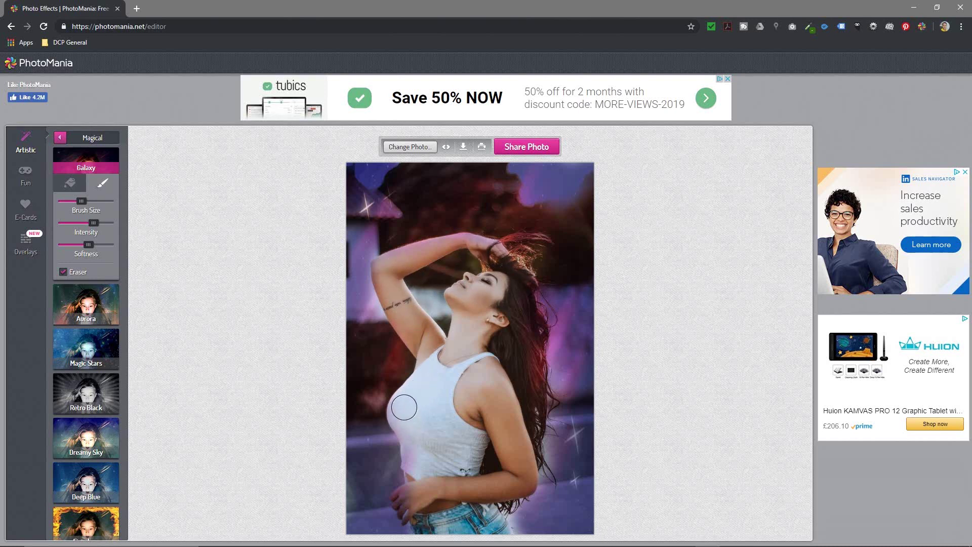
pyautogui.moveTo(404, 407)
pyautogui.mouseDown()
pyautogui.moveTo(422, 517)
pyautogui.moveTo(405, 498)
pyautogui.mouseUp()
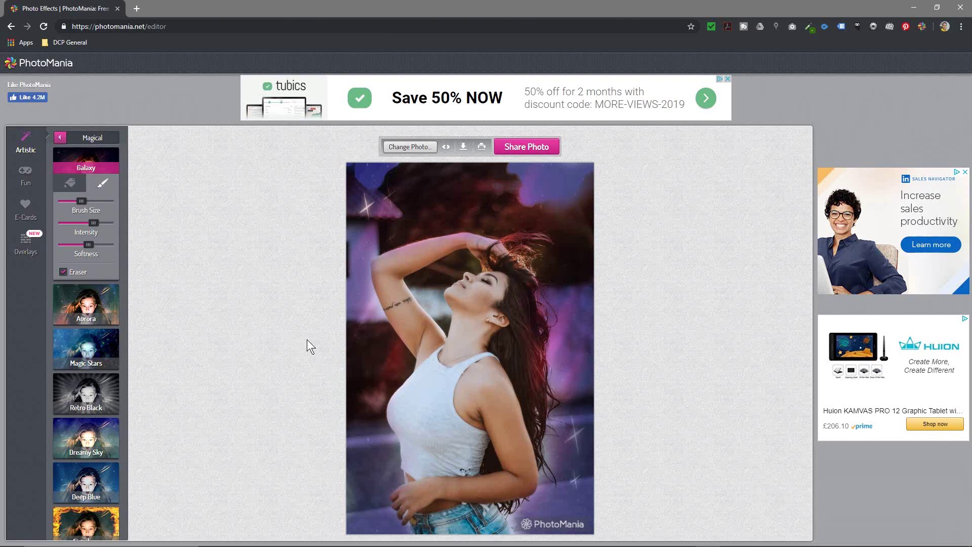
# - Discard the galaxy brush edits, zero Galaxy, and try Magic Stars and Dreamy Sky before zeroing it
pyautogui.click(66, 184)
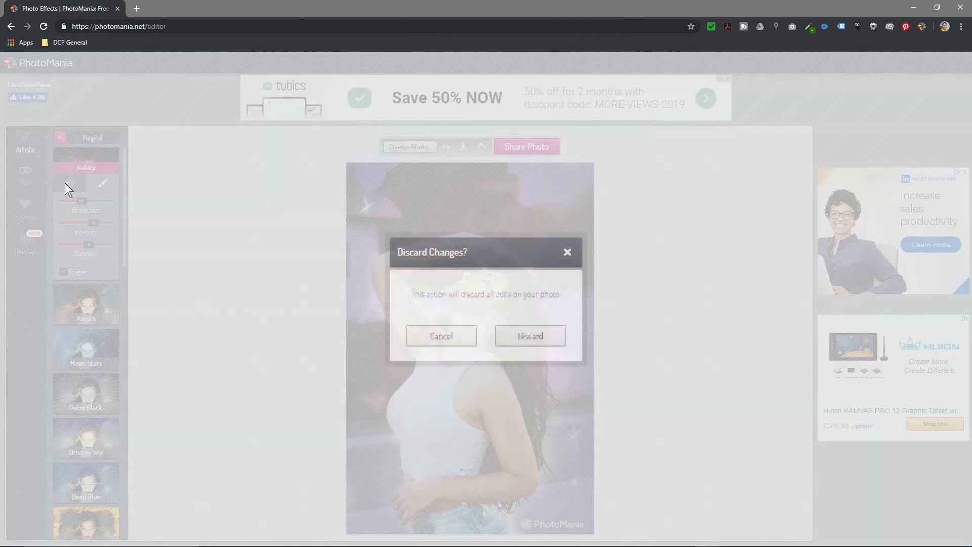
pyautogui.click(540, 336)
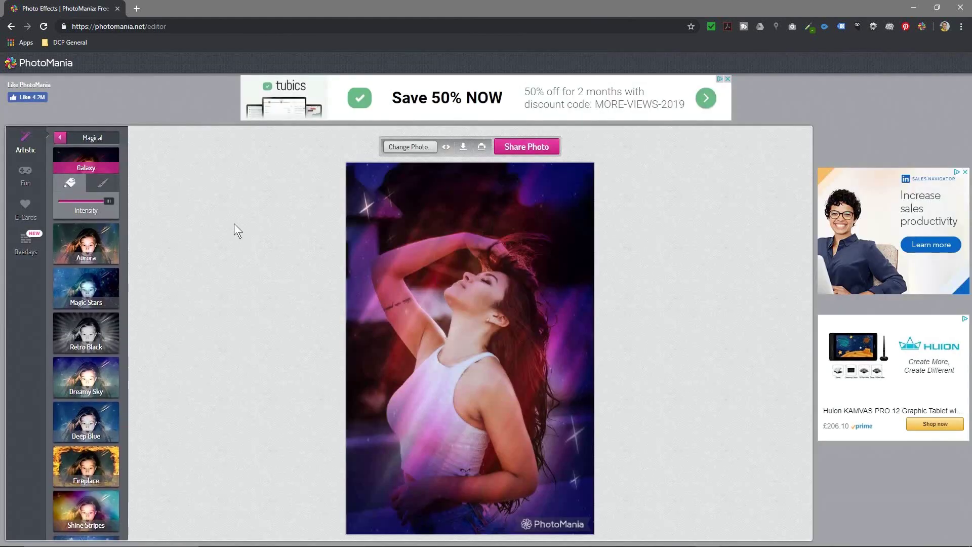
pyautogui.moveTo(108, 201); pyautogui.dragTo(62, 201)
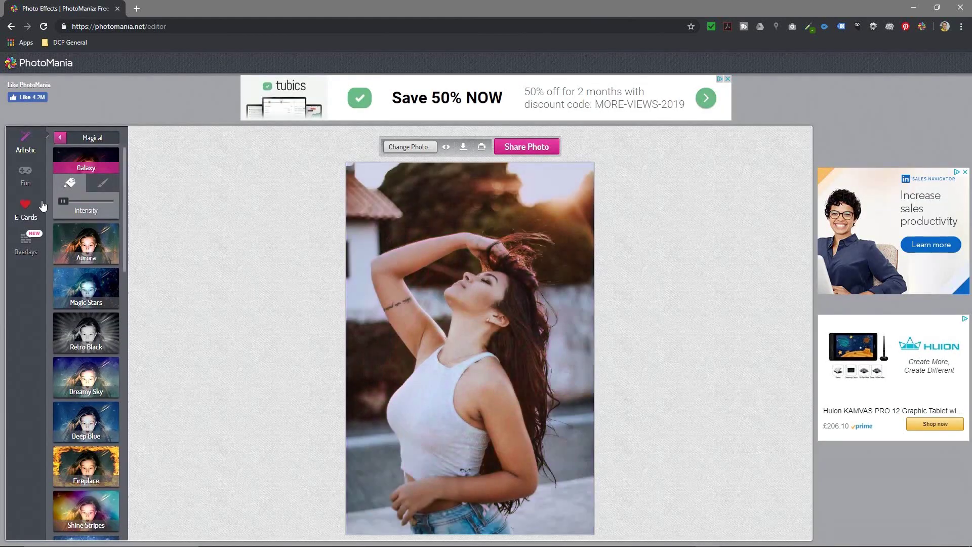
pyautogui.click(80, 299)
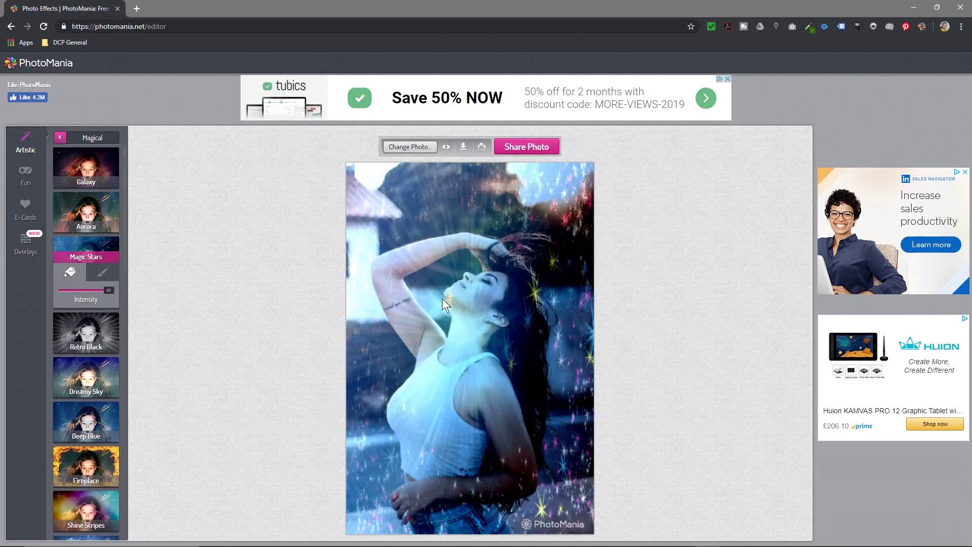
pyautogui.click(80, 388)
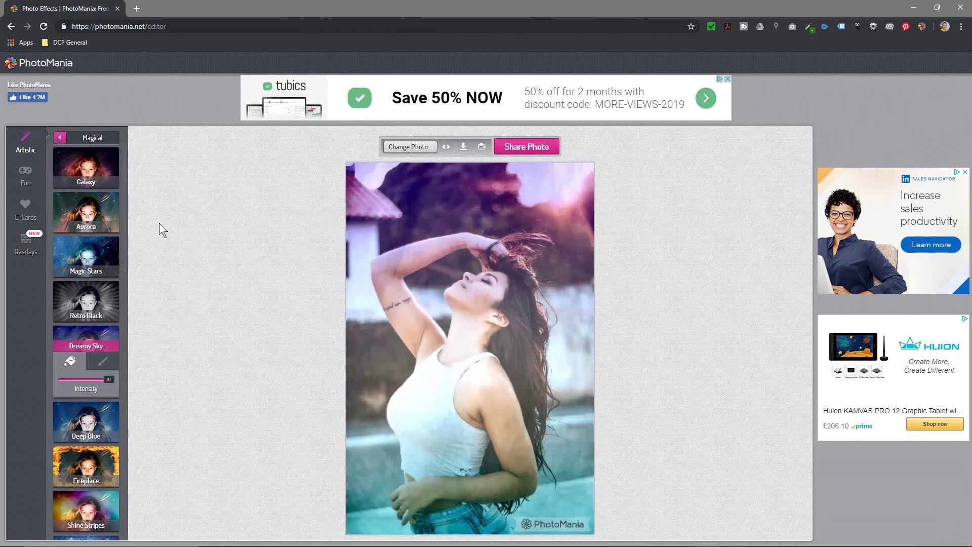
pyautogui.moveTo(109, 379); pyautogui.dragTo(20, 377)
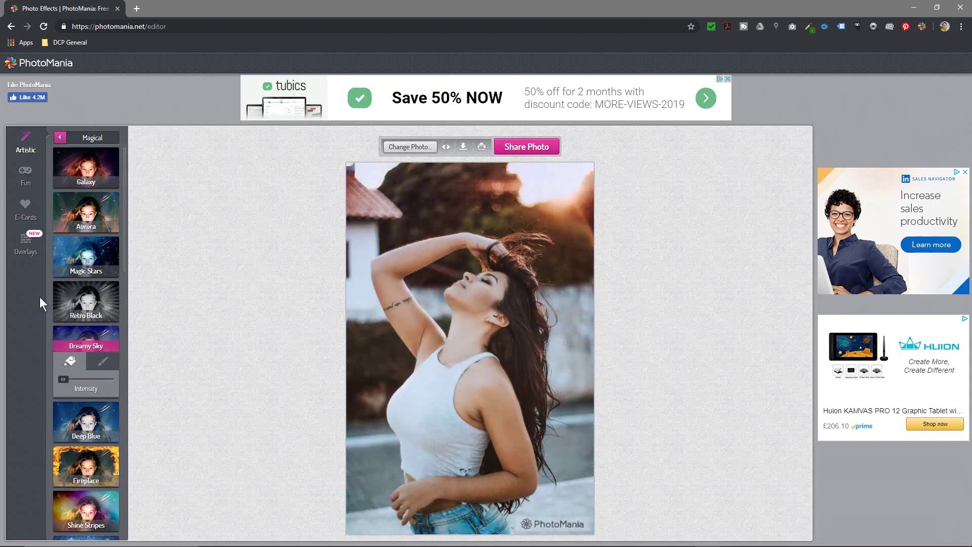
# - Browse Fun > Joyful, trying King of hearts, Queen of hearts, Woman's Eye and Cats View
pyautogui.click(27, 177)
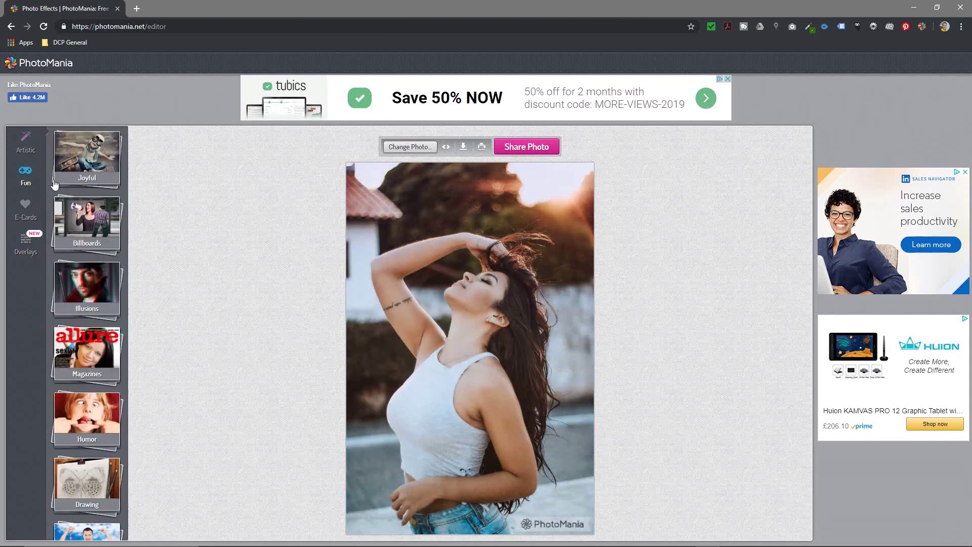
pyautogui.scroll(-5, 85, 375)
pyautogui.click(85, 375)
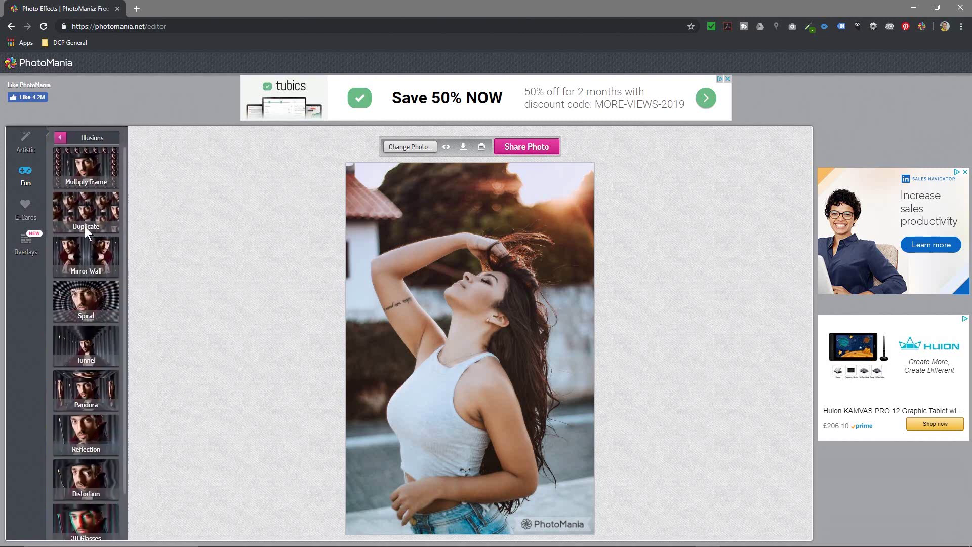
pyautogui.click(25, 177)
pyautogui.click(59, 189)
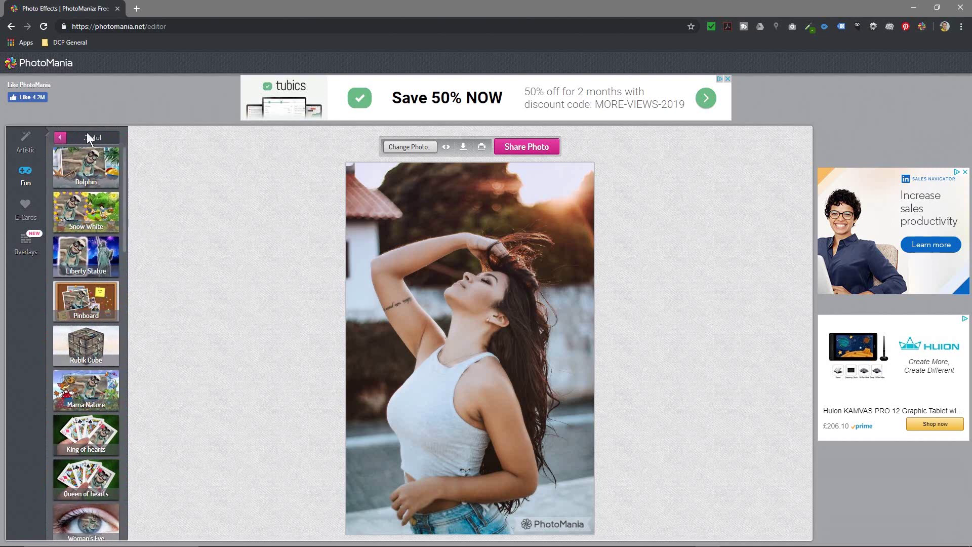
pyautogui.scroll(-3, 96, 284)
pyautogui.click(89, 290)
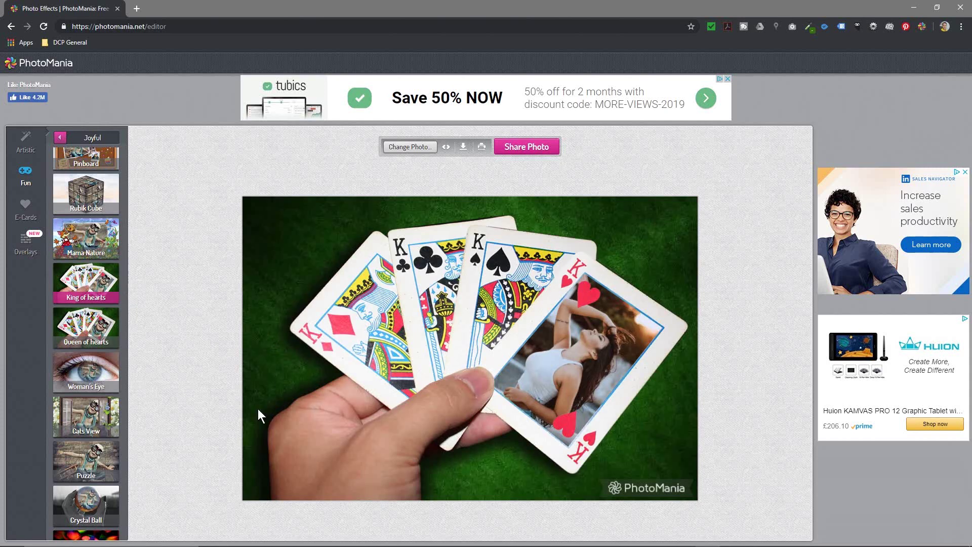
pyautogui.click(68, 344)
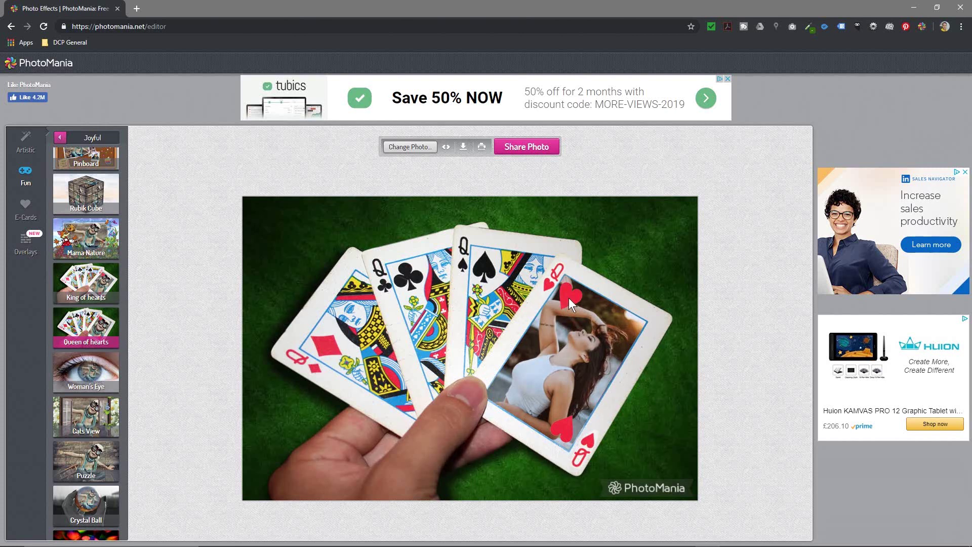
pyautogui.click(90, 369)
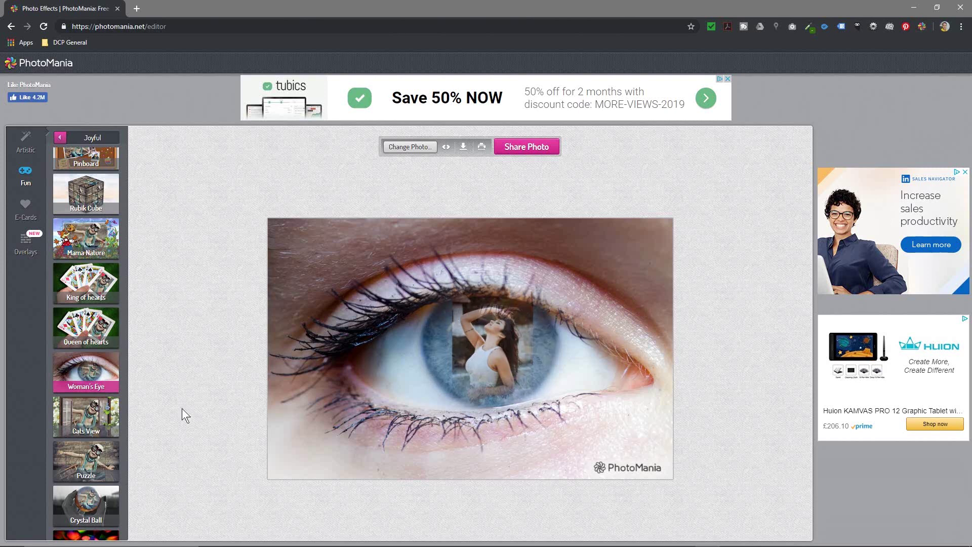
pyautogui.click(92, 426)
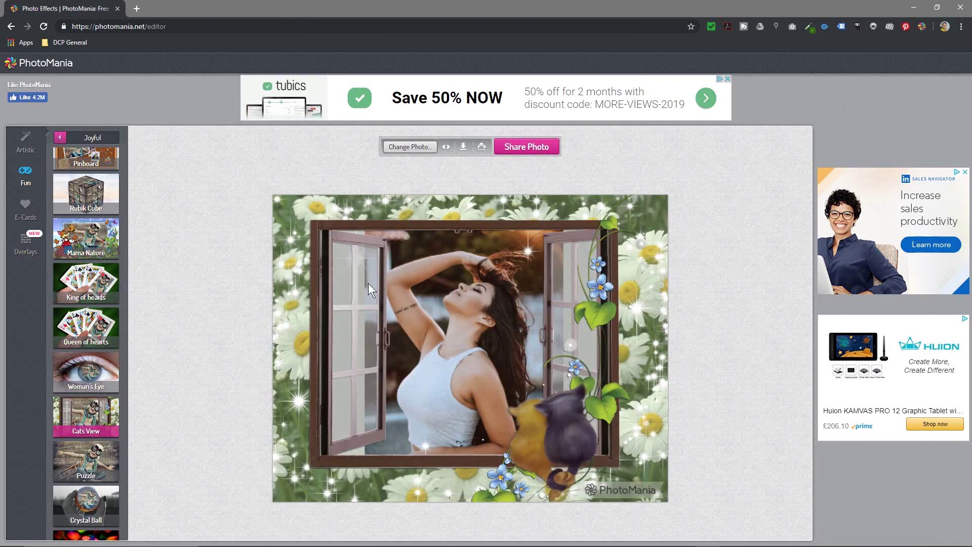
# - In Fun > Tech, try iPhone 5 and settle on the Tablet News effect
pyautogui.scroll(-6, 85, 439)
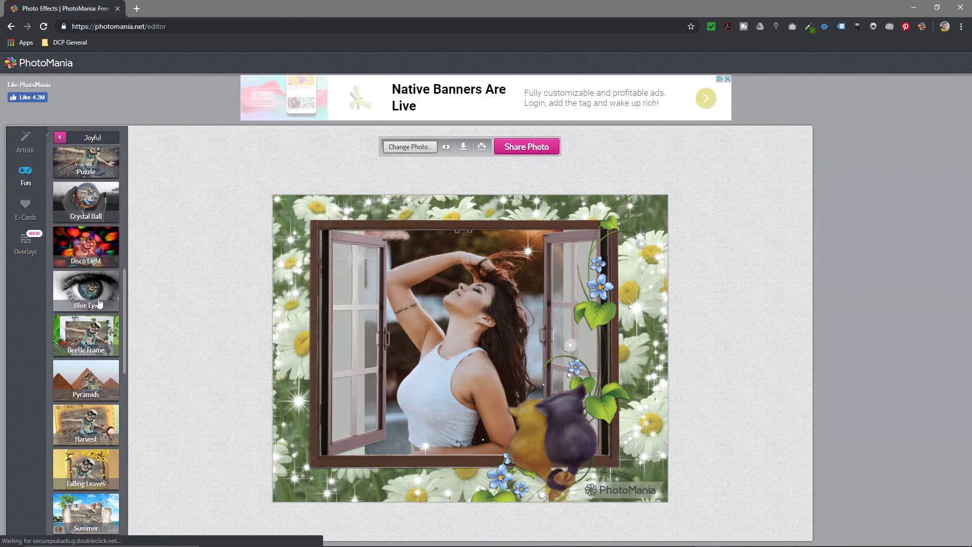
pyautogui.scroll(-6, 80, 397)
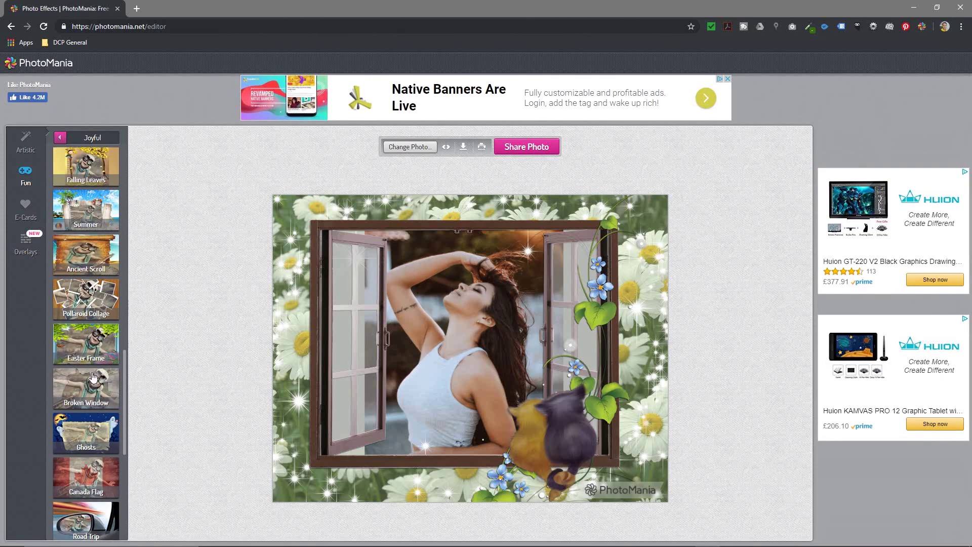
pyautogui.scroll(-3, 93, 377)
pyautogui.scroll(6, 94, 280)
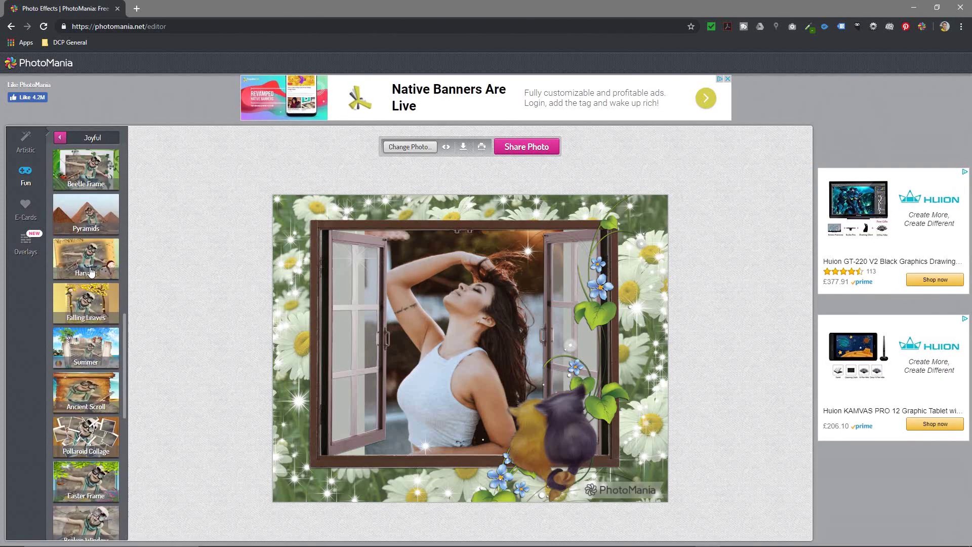
pyautogui.click(61, 141)
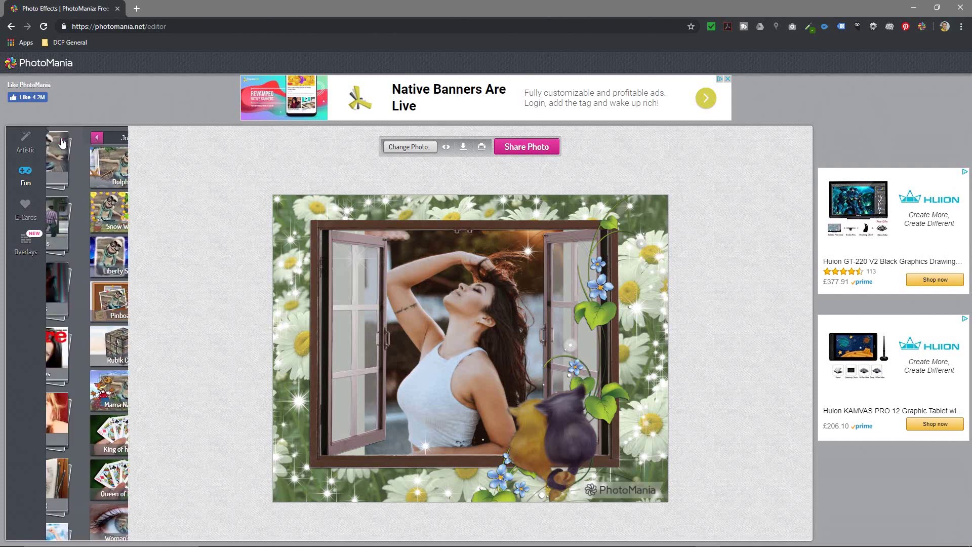
pyautogui.scroll(-4, 91, 399)
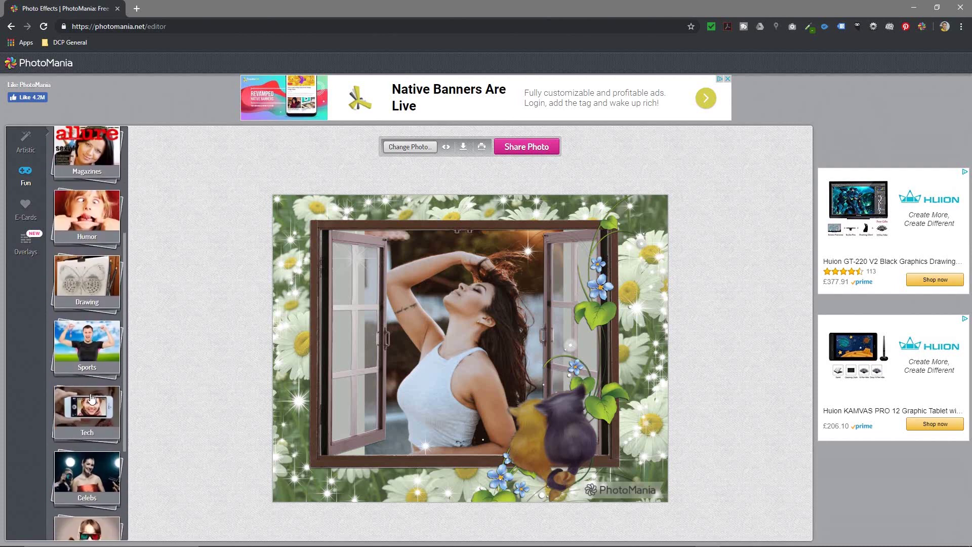
pyautogui.click(92, 398)
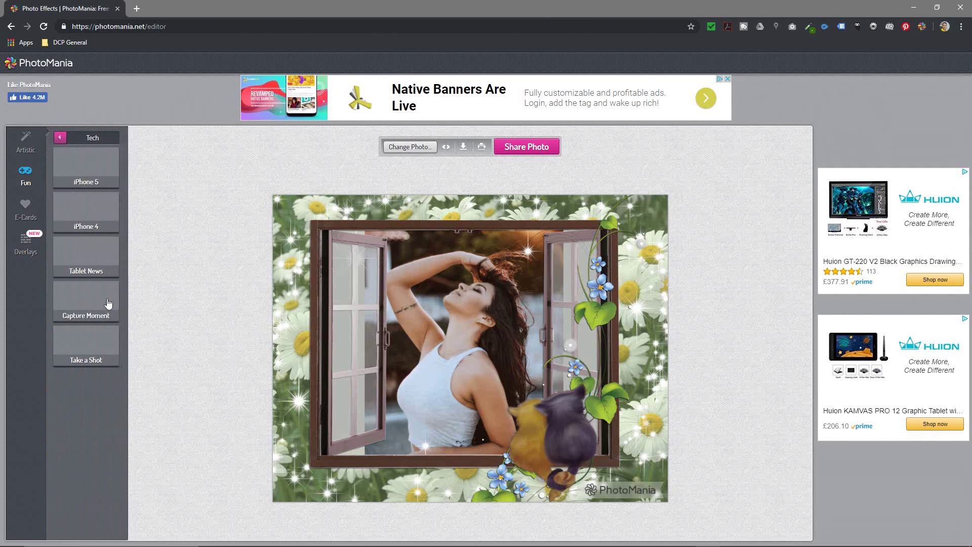
pyautogui.click(87, 178)
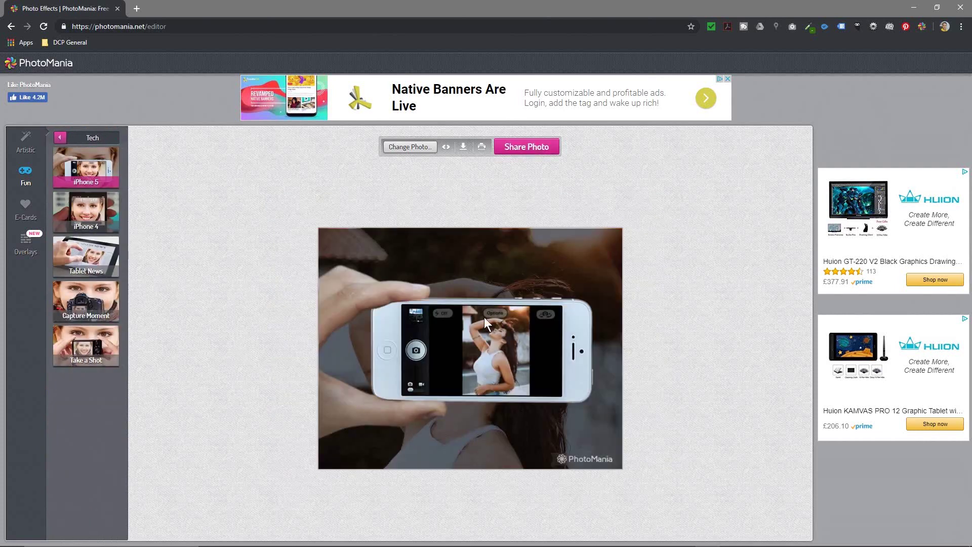
pyautogui.click(99, 269)
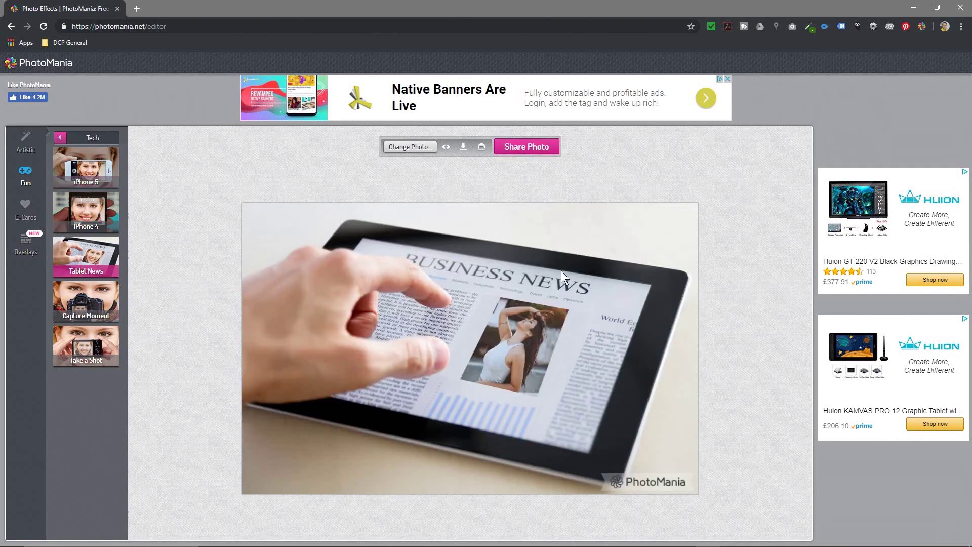
# - Place the portrait in the E-Cards Birthday Celebration card and remove the PhotoMania watermark
pyautogui.click(30, 208)
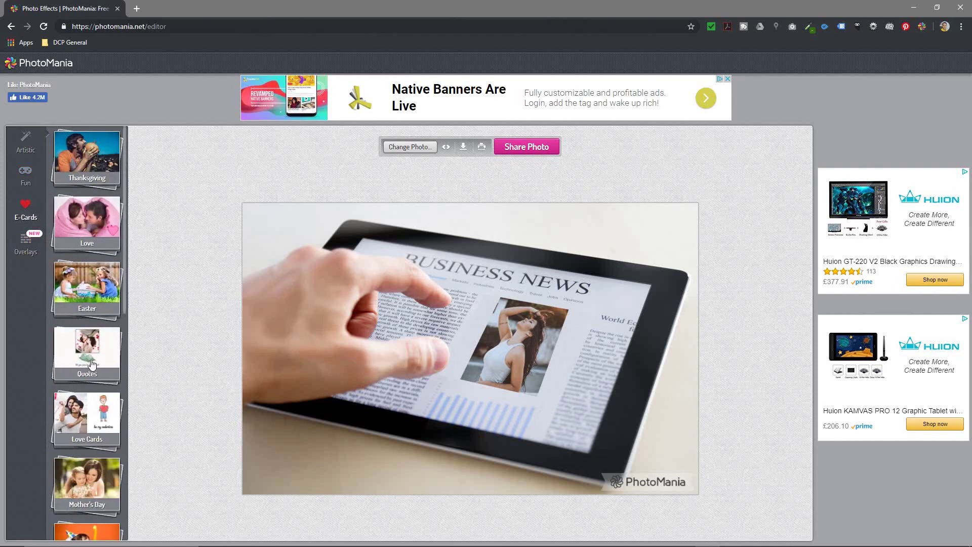
pyautogui.scroll(-4, 94, 411)
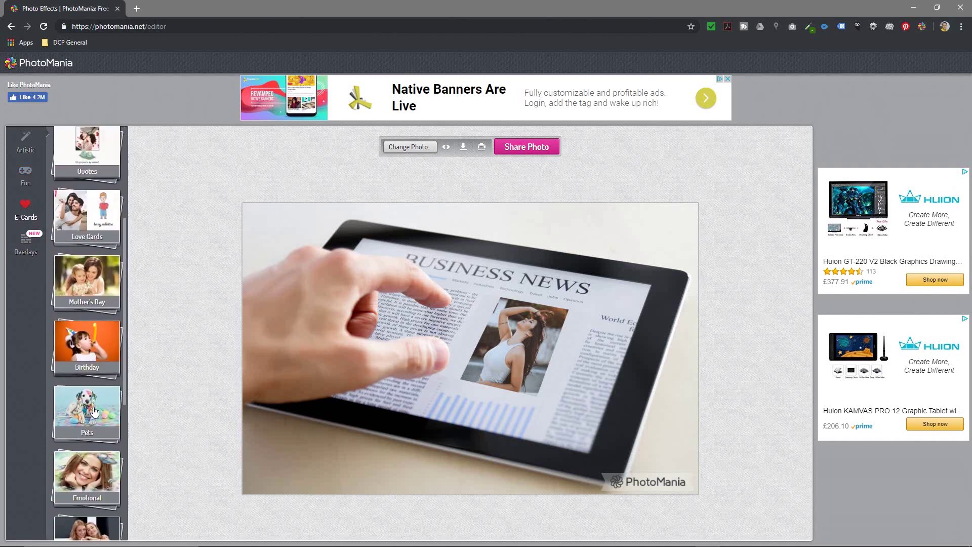
pyautogui.click(93, 351)
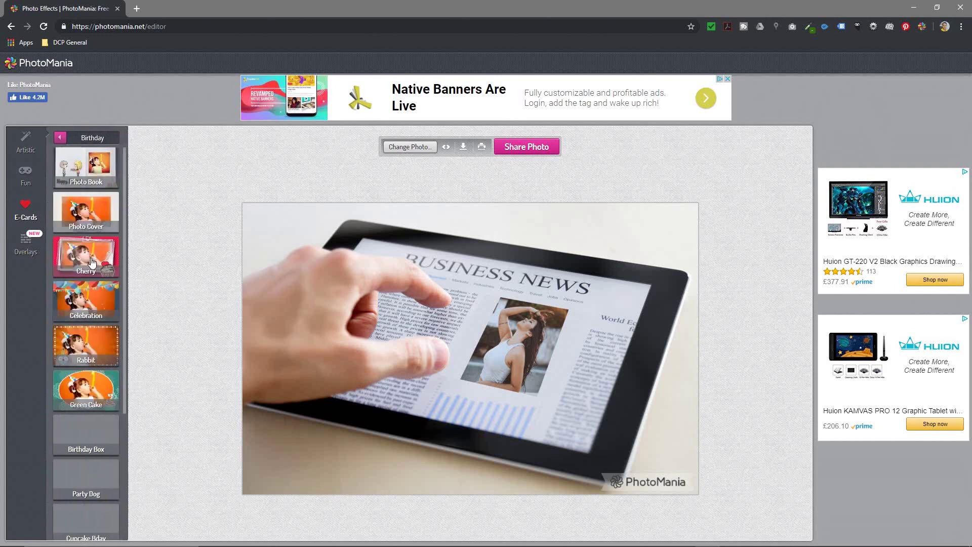
pyautogui.click(95, 308)
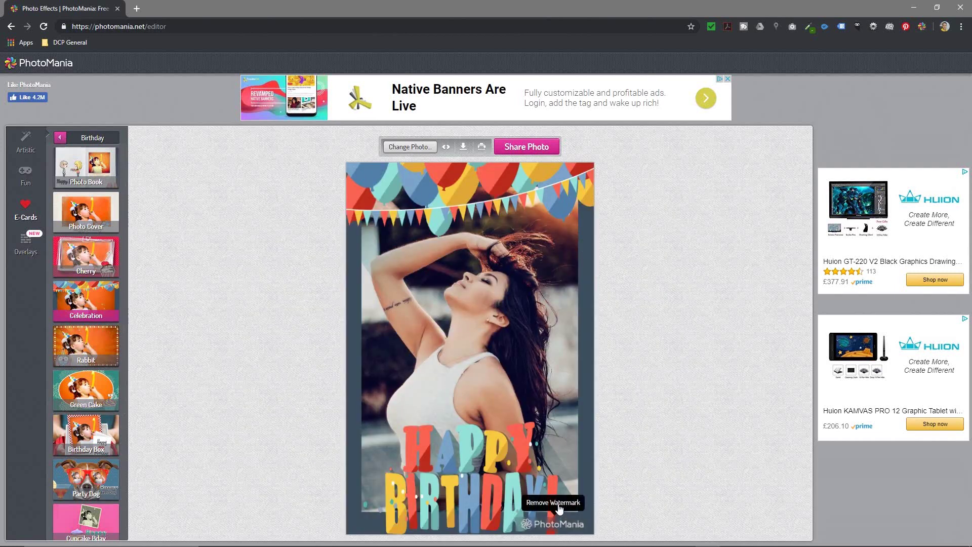
pyautogui.click(558, 508)
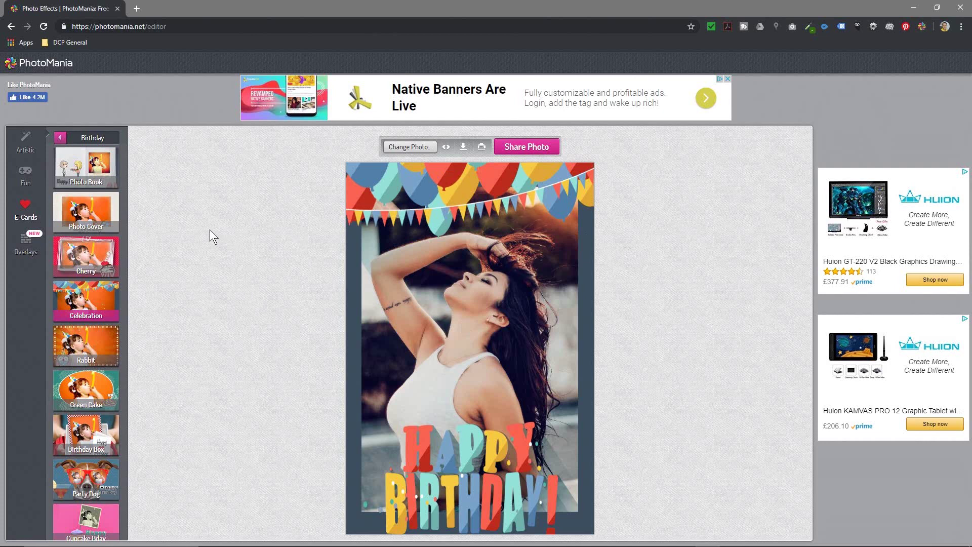
pyautogui.click(28, 246)
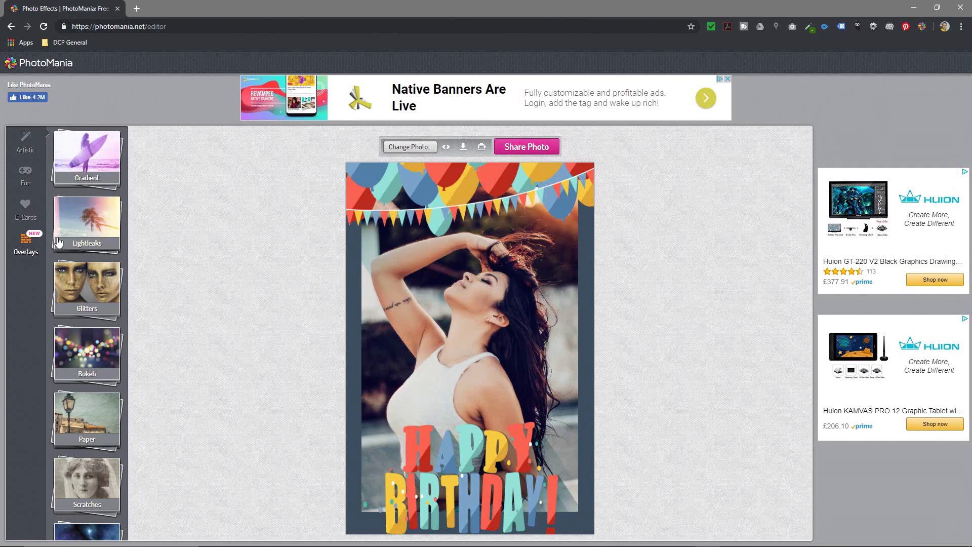
# - Apply the Glitters Circle overlay after trying Festive, with its intensity faded to zero
pyautogui.click(83, 302)
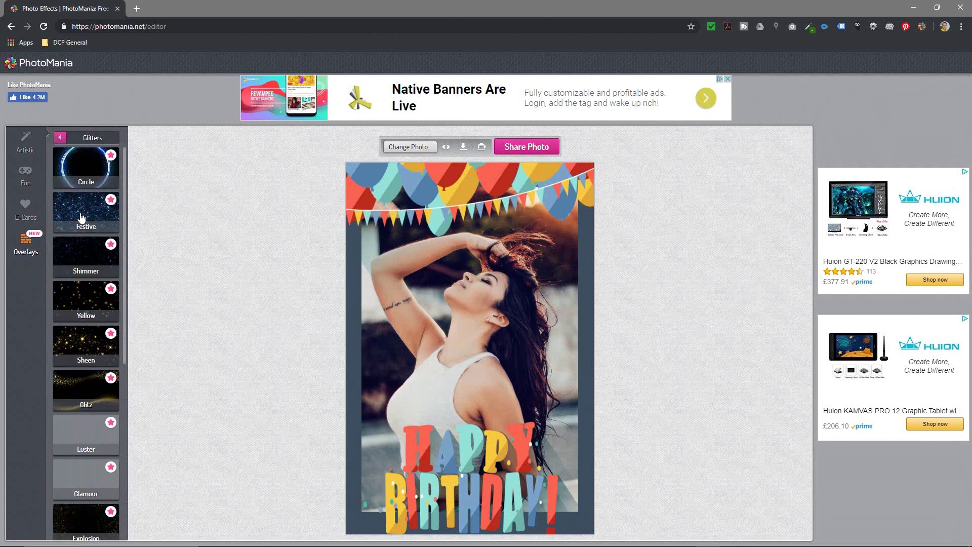
pyautogui.click(81, 213)
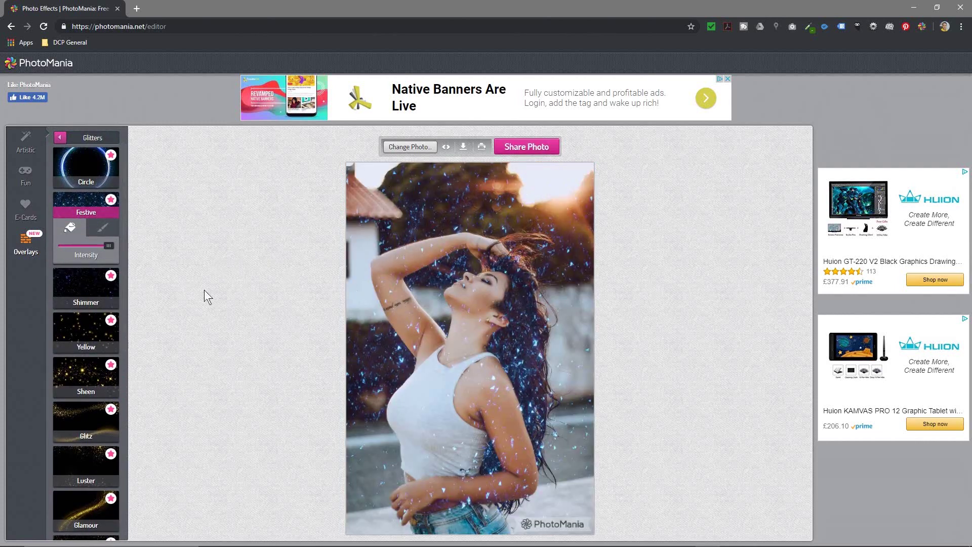
pyautogui.click(88, 179)
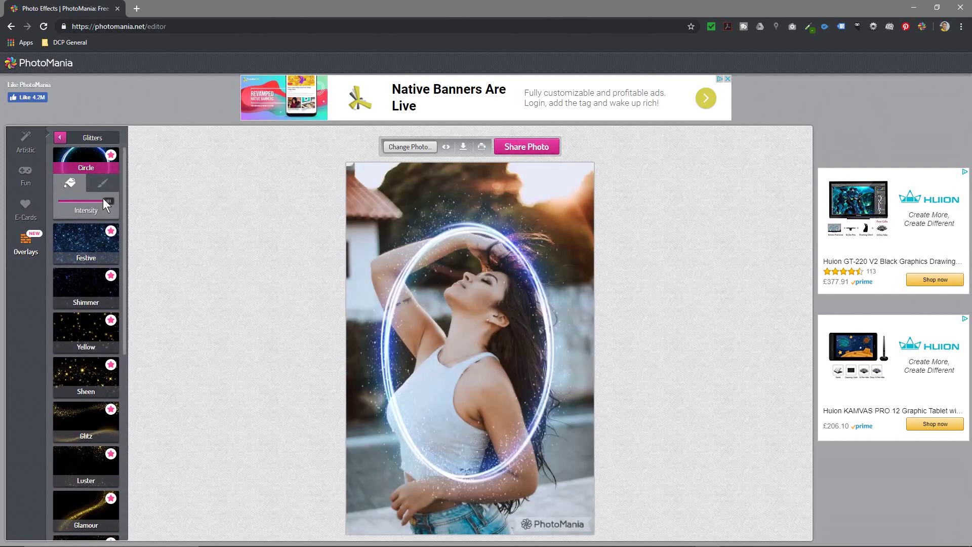
pyautogui.moveTo(106, 201); pyautogui.dragTo(55, 201)
# - Brush the glitter ring around her head and hair, enable Eraser, and download the JPG
pyautogui.click(102, 183)
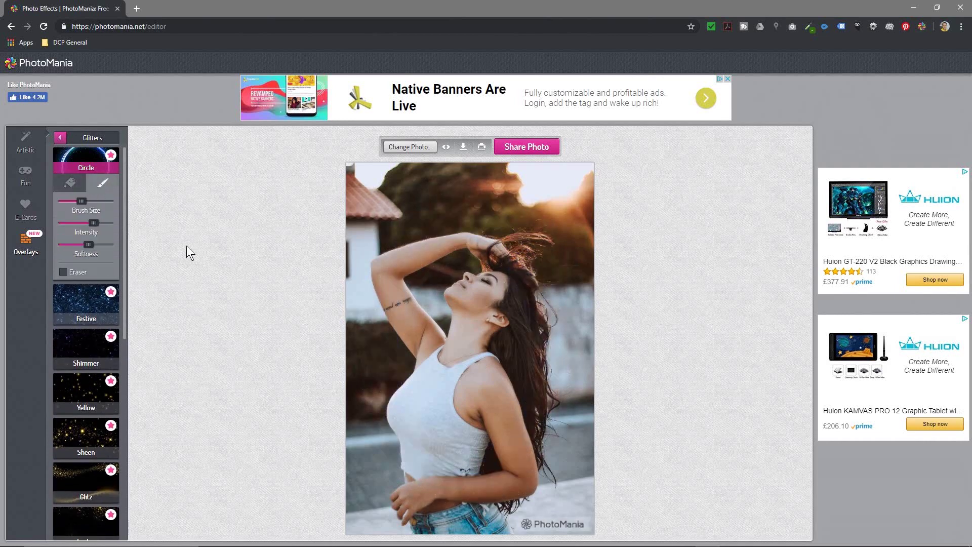
pyautogui.moveTo(445, 278)
pyautogui.mouseDown()
pyautogui.moveTo(550, 319)
pyautogui.moveTo(377, 348)
pyautogui.moveTo(495, 434)
pyautogui.moveTo(478, 433)
pyautogui.moveTo(473, 479)
pyautogui.moveTo(546, 404)
pyautogui.moveTo(525, 185)
pyautogui.moveTo(450, 165)
pyautogui.moveTo(429, 183)
pyautogui.mouseUp()
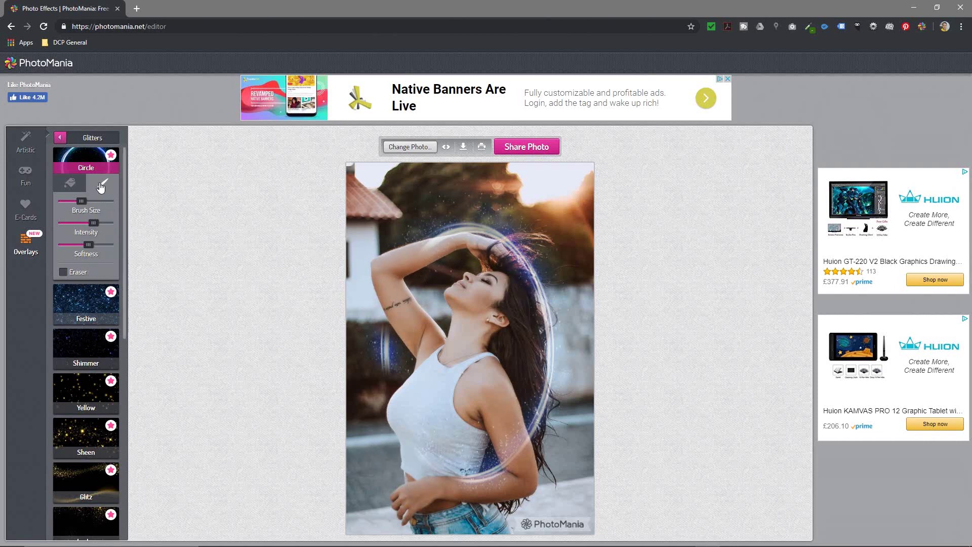
pyautogui.click(64, 272)
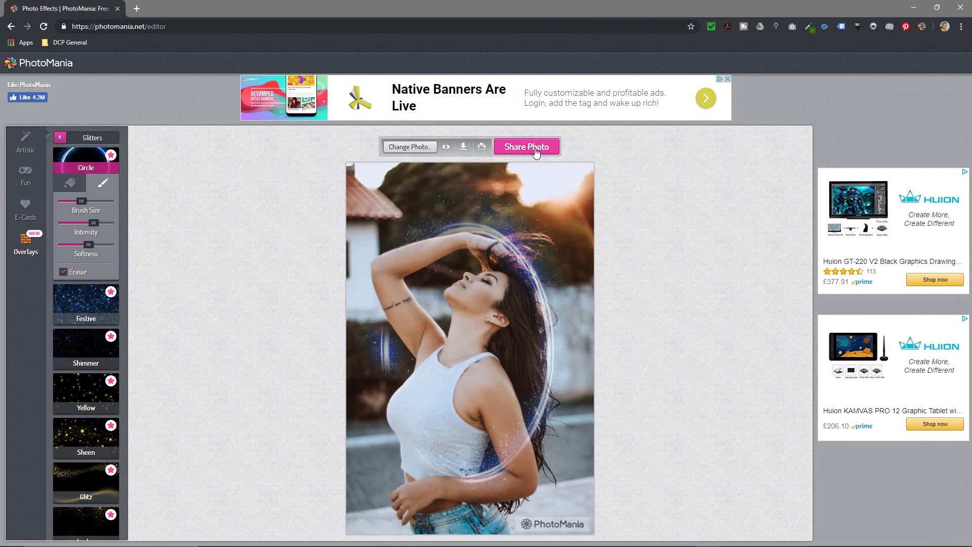
pyautogui.click(462, 147)
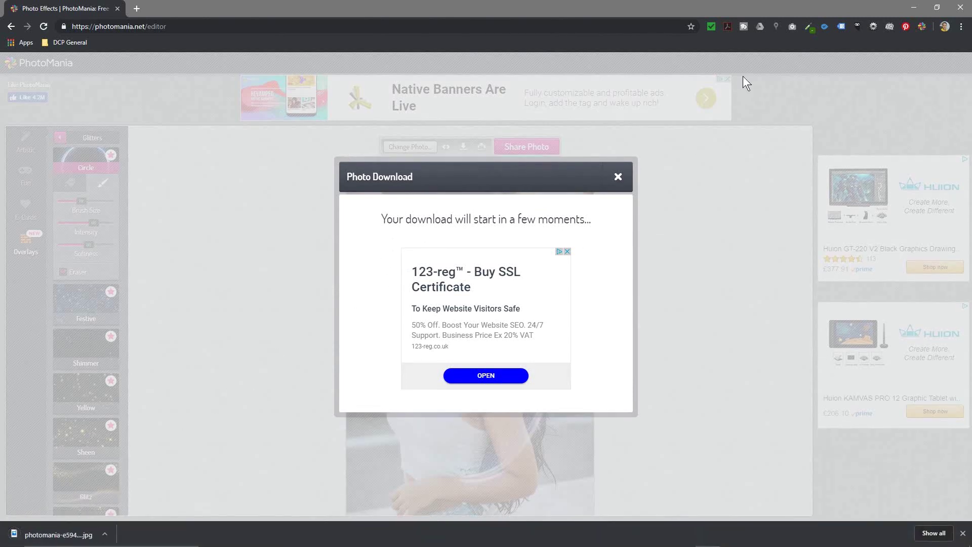
# - Save the downloaded glitter portrait JPG into the Image Filters - Photomania Tutorial folder, then close Chrome
pyautogui.moveTo(729, 8); pyautogui.dragTo(17, 43)
pyautogui.click(860, 200)
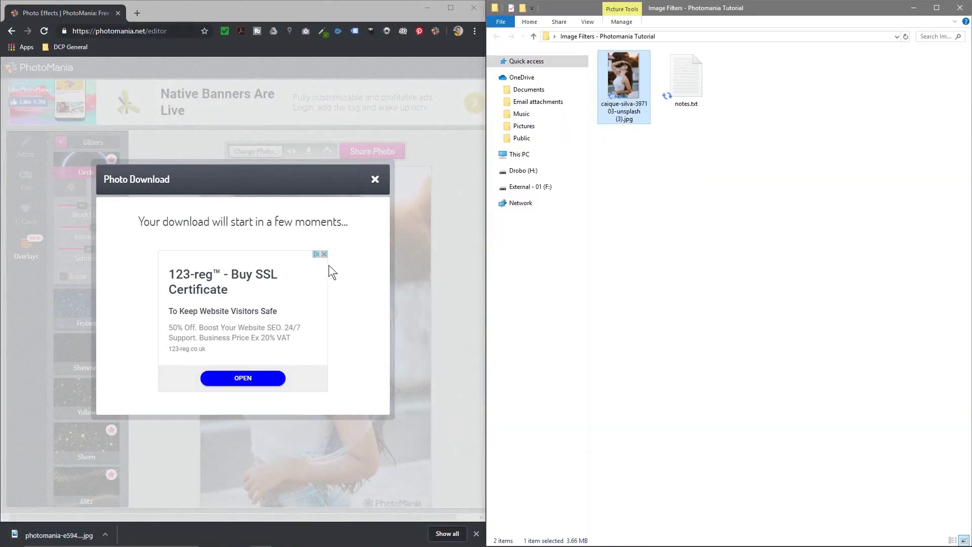
pyautogui.moveTo(51, 535); pyautogui.dragTo(668, 269)
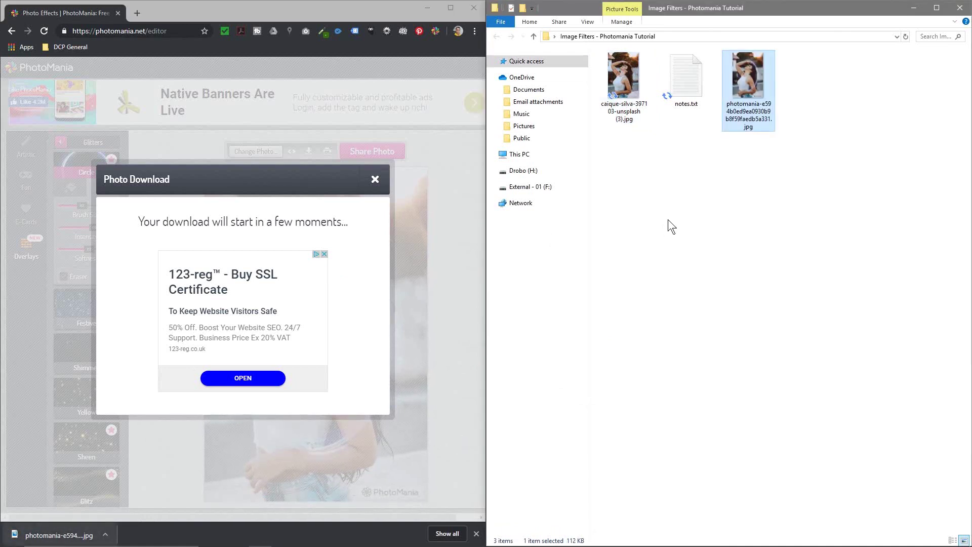
pyautogui.click(118, 11)
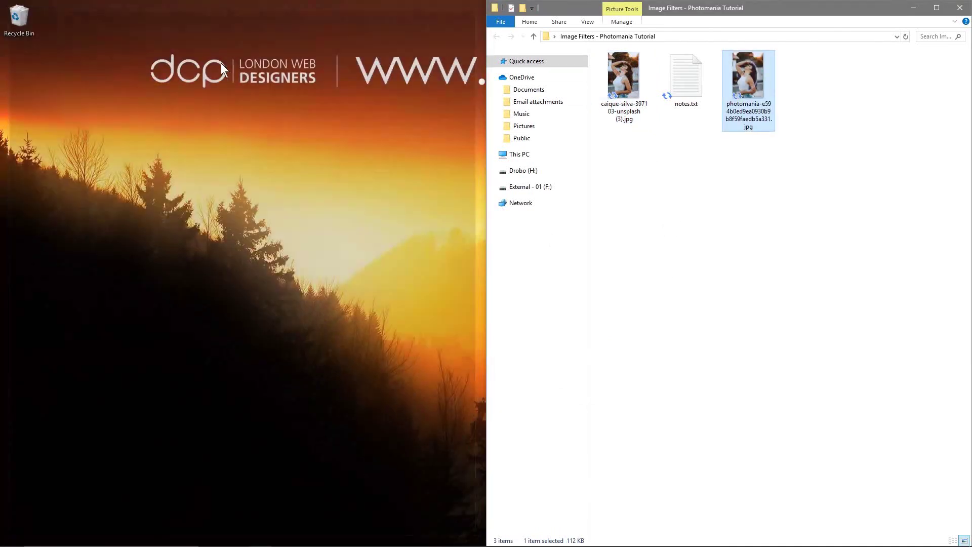
pyautogui.moveTo(700, 12); pyautogui.dragTo(761, 112)
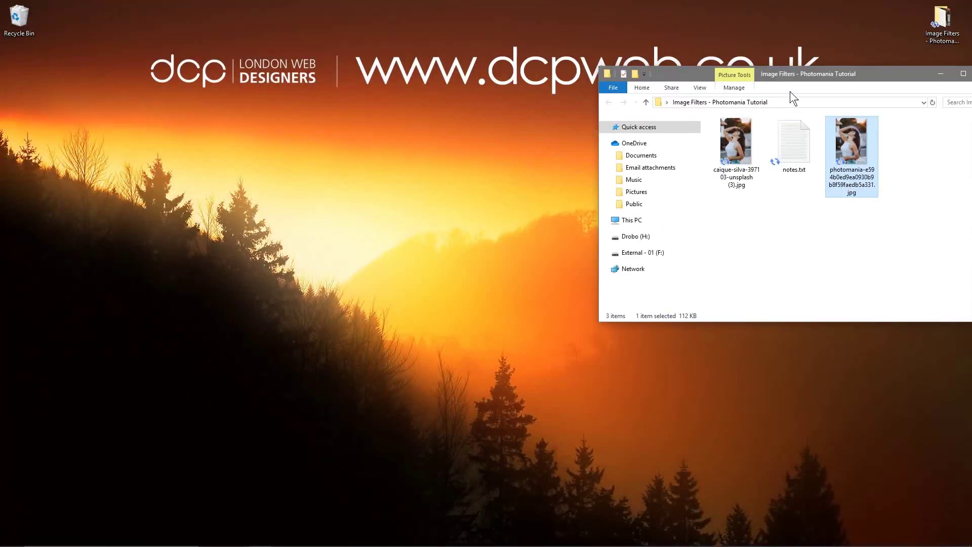
# - Open the original portrait in Photos on the right half and the PhotoMania edit on the left
pyautogui.doubleClick(780, 79)
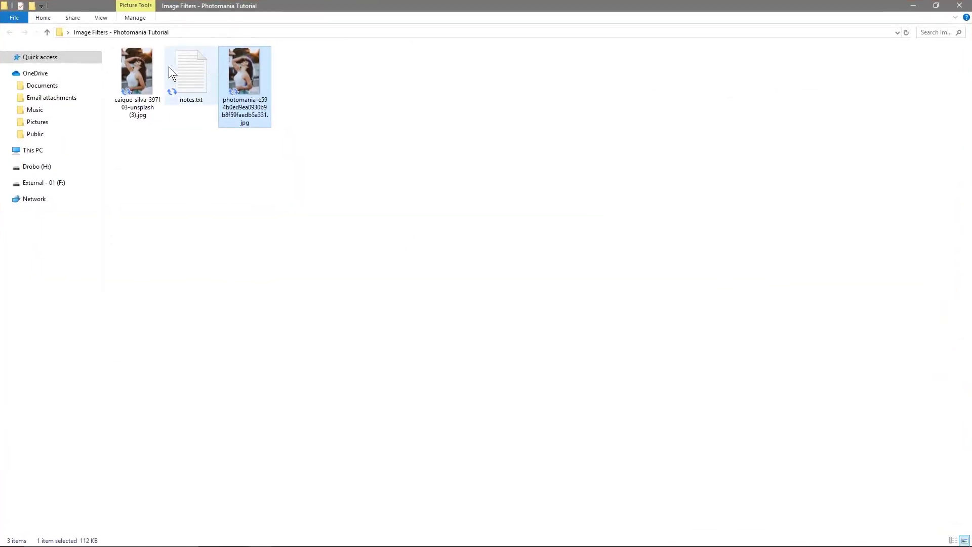
pyautogui.click(135, 67)
pyautogui.doubleClick(135, 68)
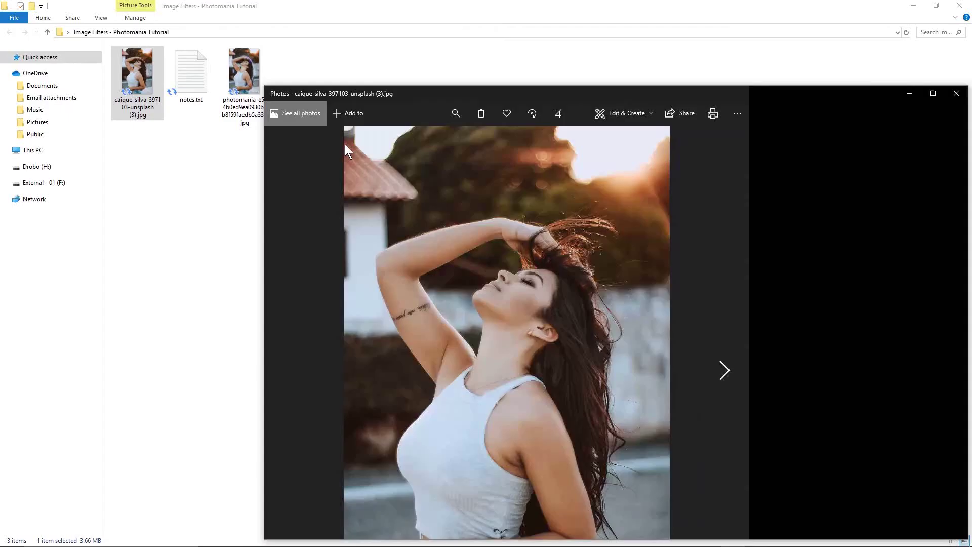
pyautogui.press('super+Right')
pyautogui.click(18, 176)
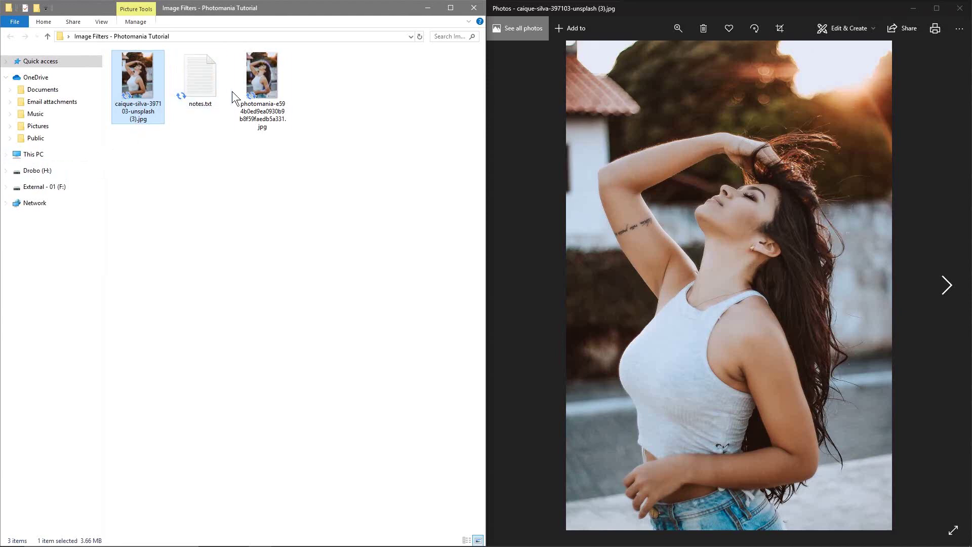
pyautogui.click(249, 90)
pyautogui.doubleClick(249, 90)
pyautogui.press('super+Left')
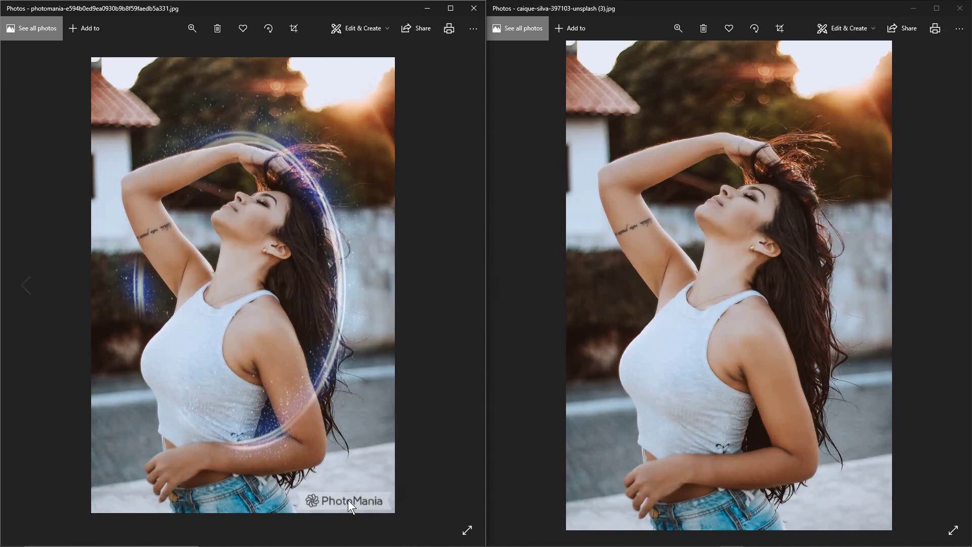
# - Zoom in and out on both Photos windows to compare the two portraits
pyautogui.press('Left')
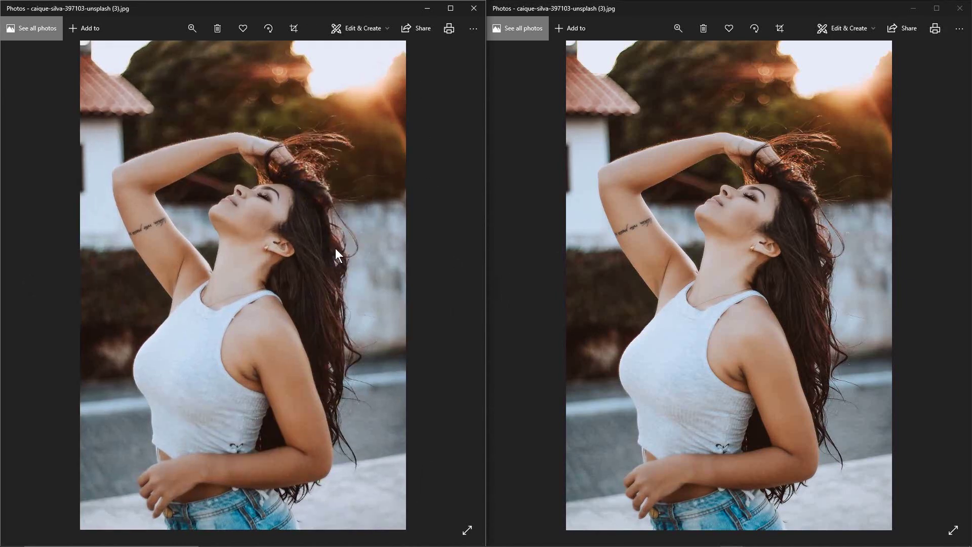
pyautogui.scroll(2, 285, 229)
pyautogui.scroll(-2, 284, 230)
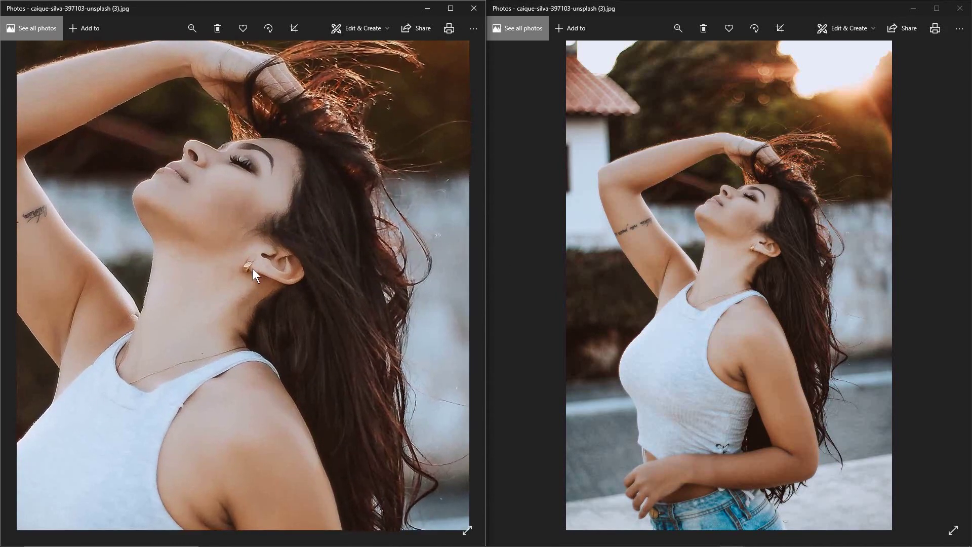
pyautogui.click(710, 314)
pyautogui.scroll(2, 710, 314)
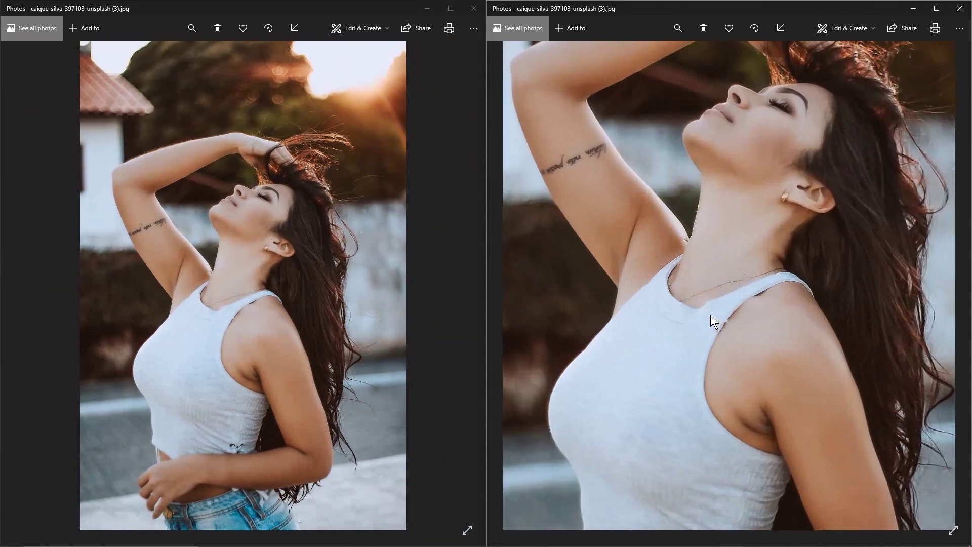
pyautogui.scroll(-2, 709, 315)
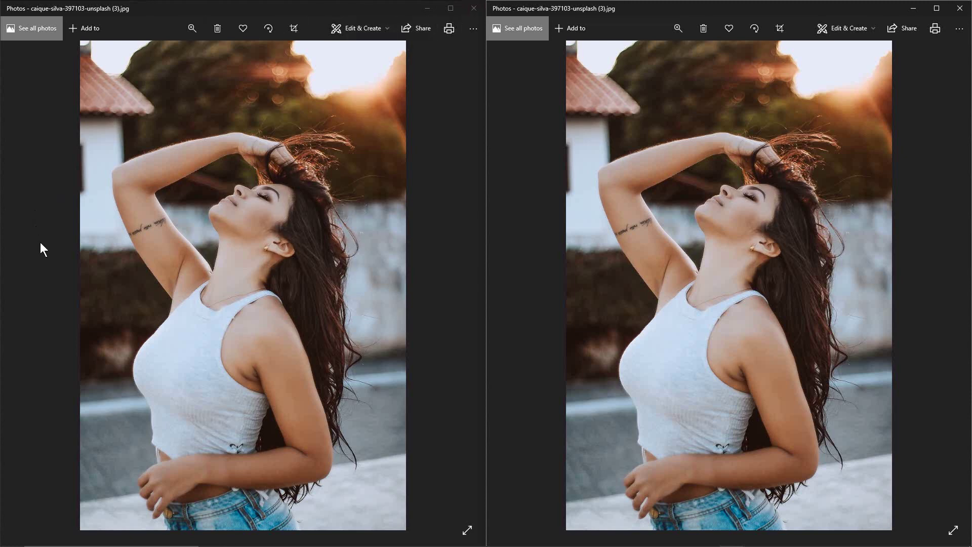
# - Reopen both portraits with the PhotoMania edit snapped left and the original snapped right
pyautogui.click(474, 8)
pyautogui.click(144, 82)
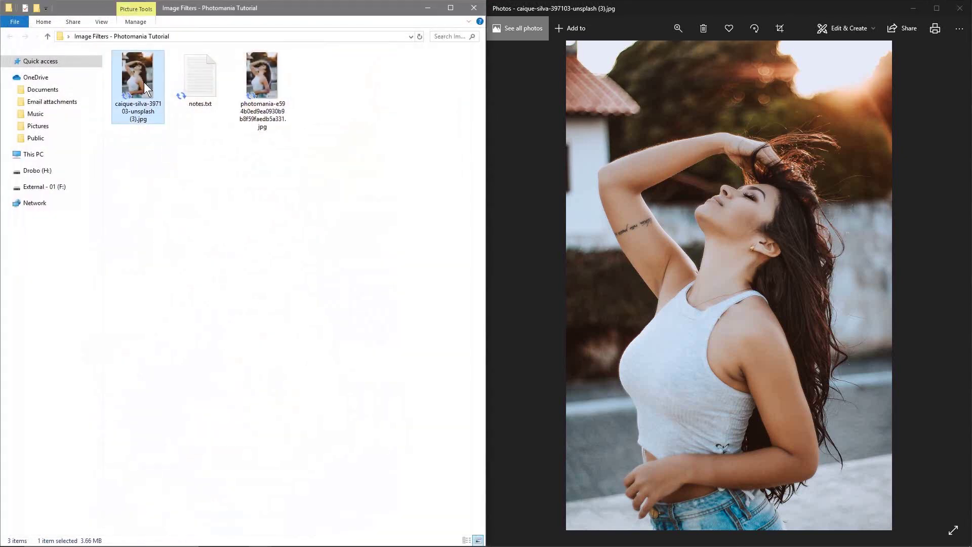
pyautogui.doubleClick(144, 82)
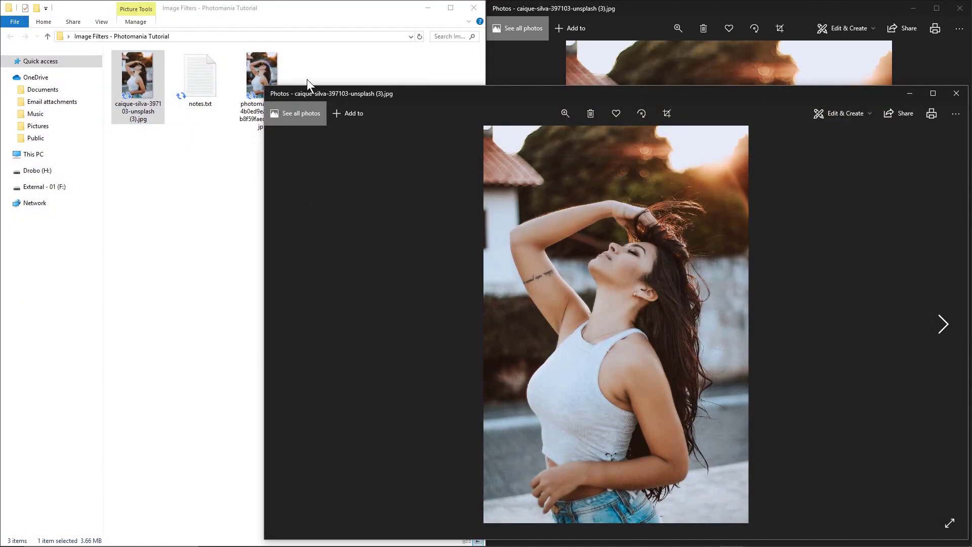
pyautogui.doubleClick(256, 77)
pyautogui.moveTo(911, 91); pyautogui.dragTo(1, 127)
pyautogui.click(780, 128)
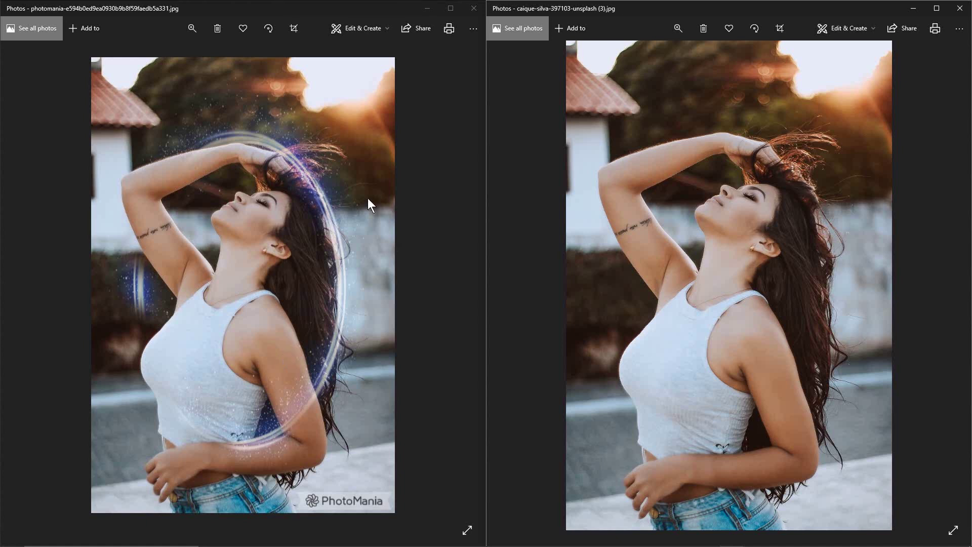
# - Close the edited portrait's window and maximize, then restore, the original portrait's window
pyautogui.click(473, 9)
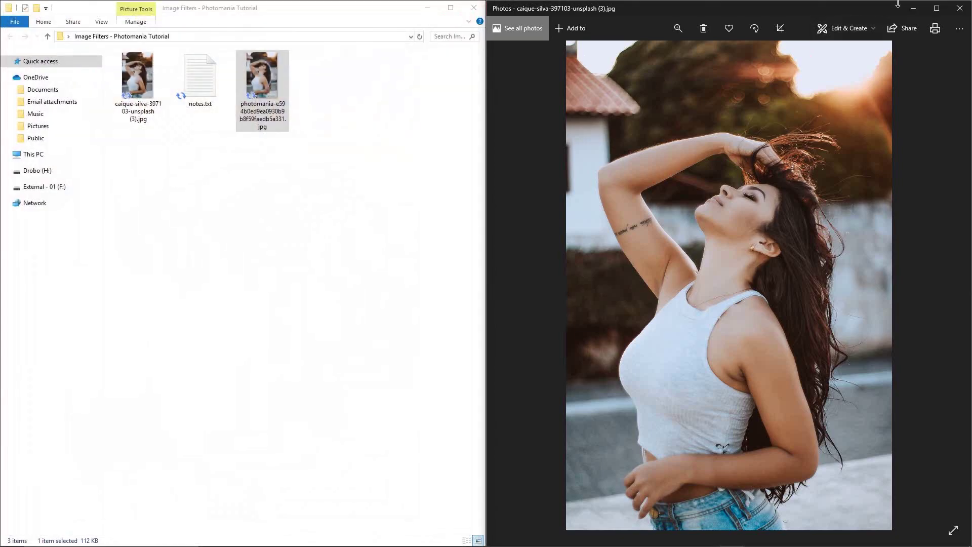
pyautogui.click(936, 8)
pyautogui.click(936, 8)
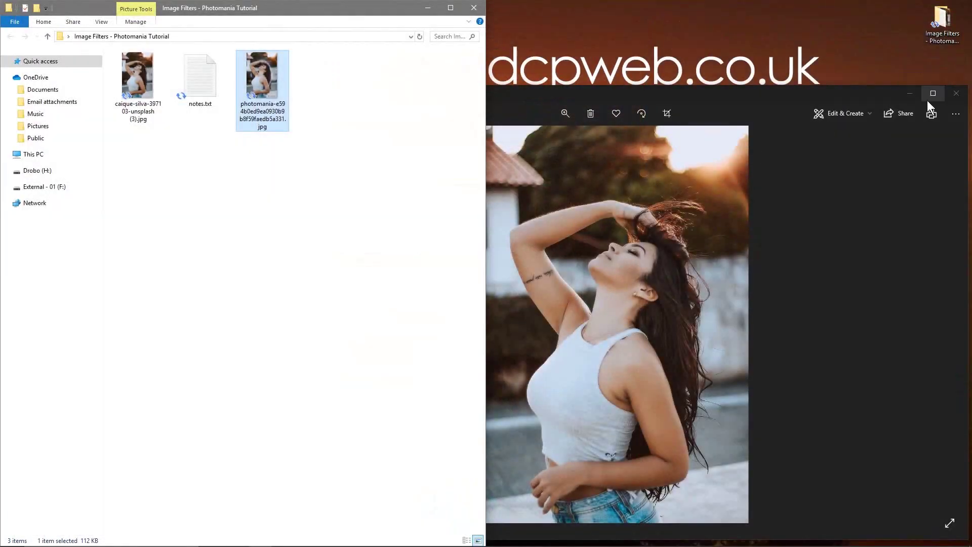